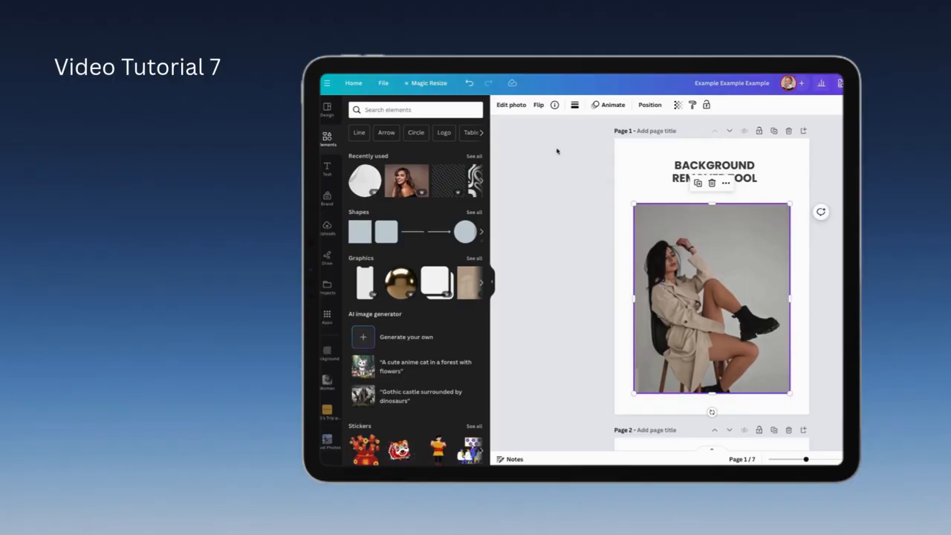
Step: Try removing the background from the seated woman's photo on page 1 and repositioning the cutout
left_click(518, 105)
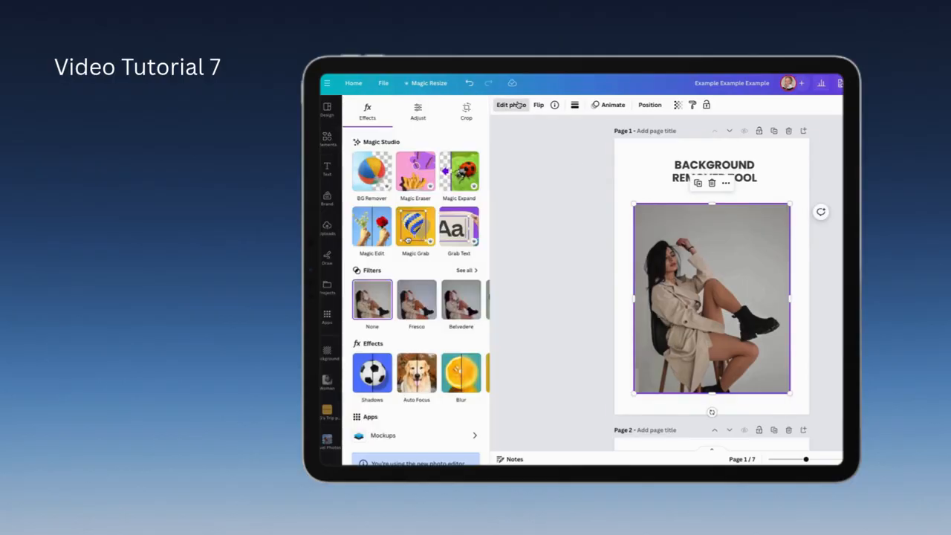
left_click(373, 178)
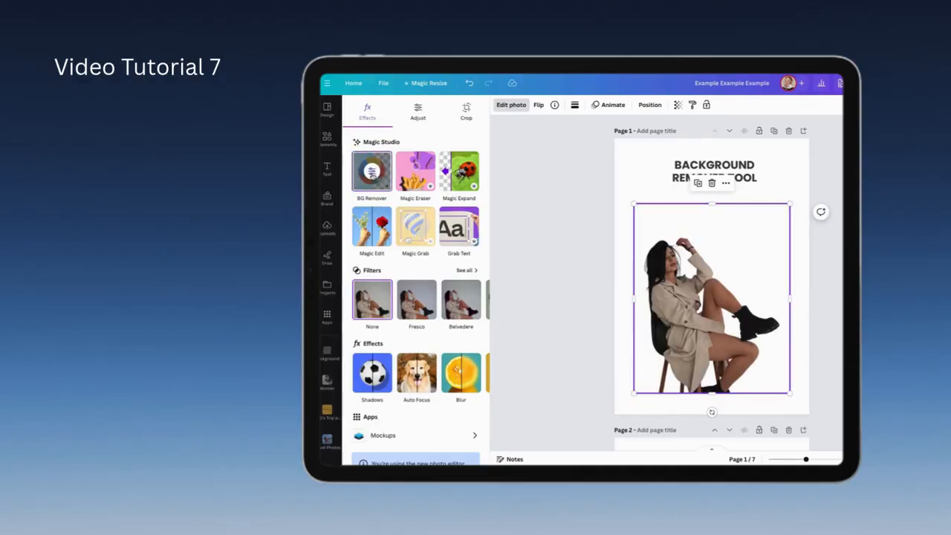
mouse_move(716, 318)
left_mouse_down()
mouse_move(725, 330)
mouse_move(734, 263)
mouse_move(686, 331)
mouse_move(744, 277)
mouse_move(718, 303)
left_mouse_up()
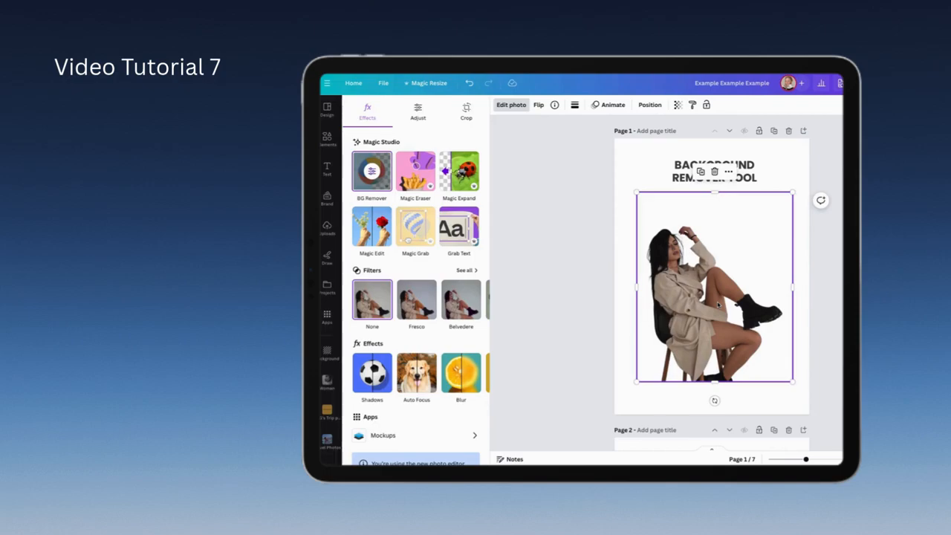
mouse_move(718, 302)
left_mouse_down()
mouse_move(789, 323)
mouse_move(690, 296)
mouse_move(716, 305)
left_mouse_up()
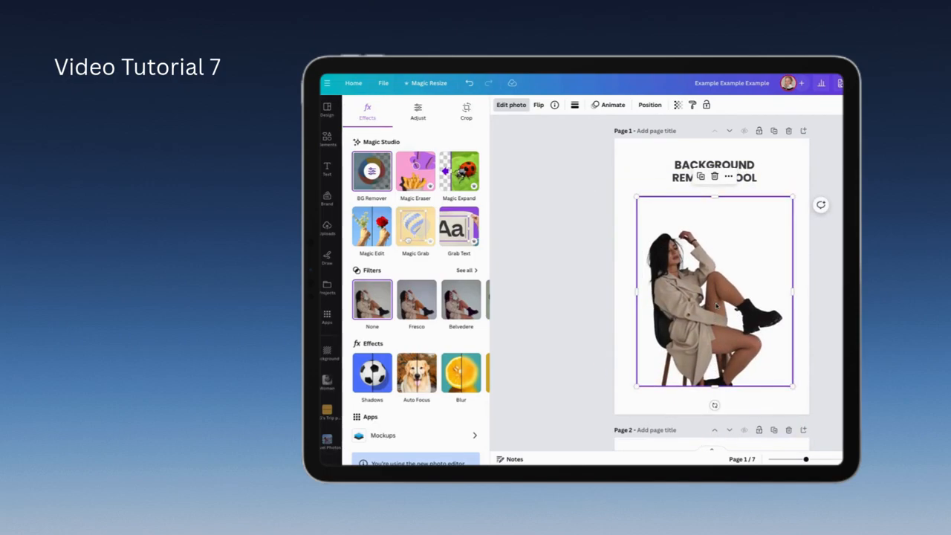
Step: Undo the cutout moves and the background removal on the page 1 photo
key("ctrl+z")
key("ctrl+z")
key("ctrl+z")
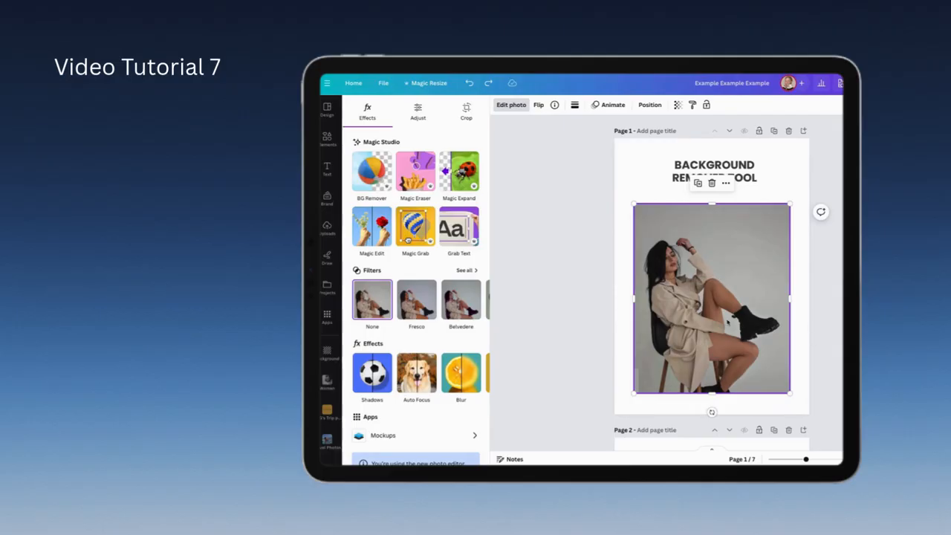
Step: Duplicate the woman's photo, place the copy exactly over the original, and remove the copy's background with BG Remover
key("ctrl+d")
mouse_move(715, 284)
left_mouse_down()
mouse_move(720, 313)
mouse_move(708, 281)
left_mouse_up()
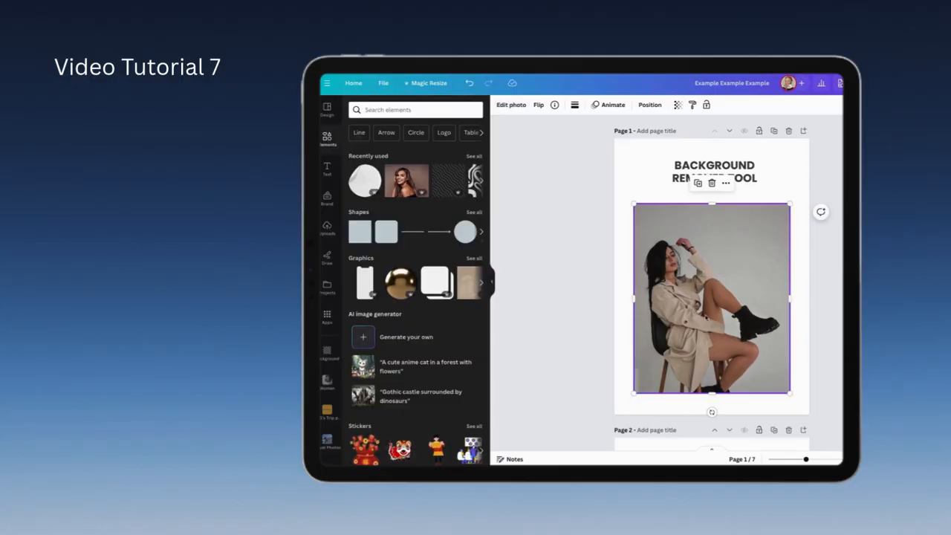
left_click(508, 106)
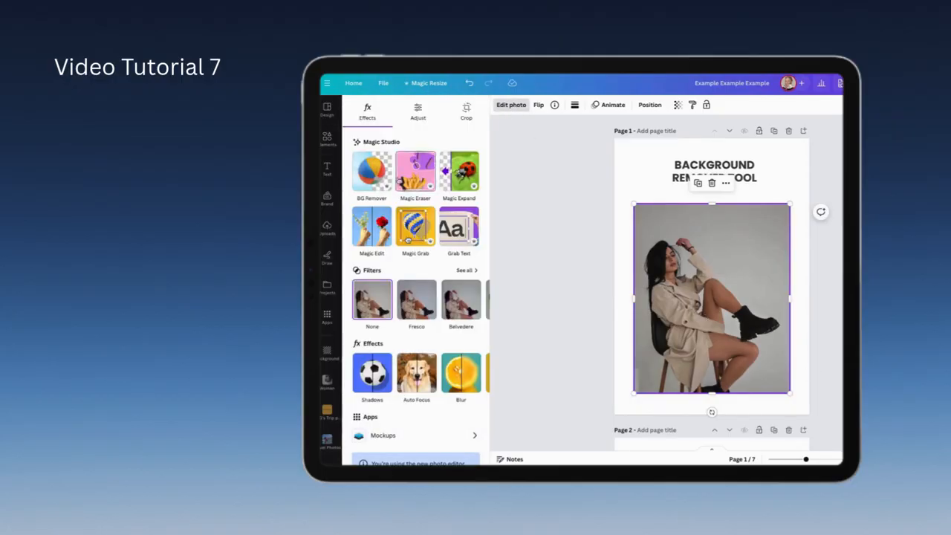
left_click(362, 184)
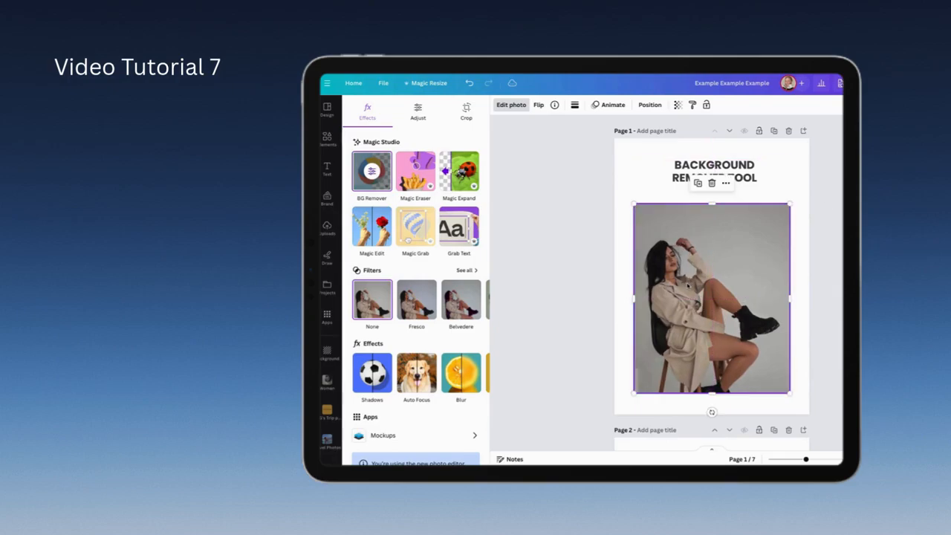
Step: Add a bold heading reading "CANVA" to page 1
left_click(326, 173)
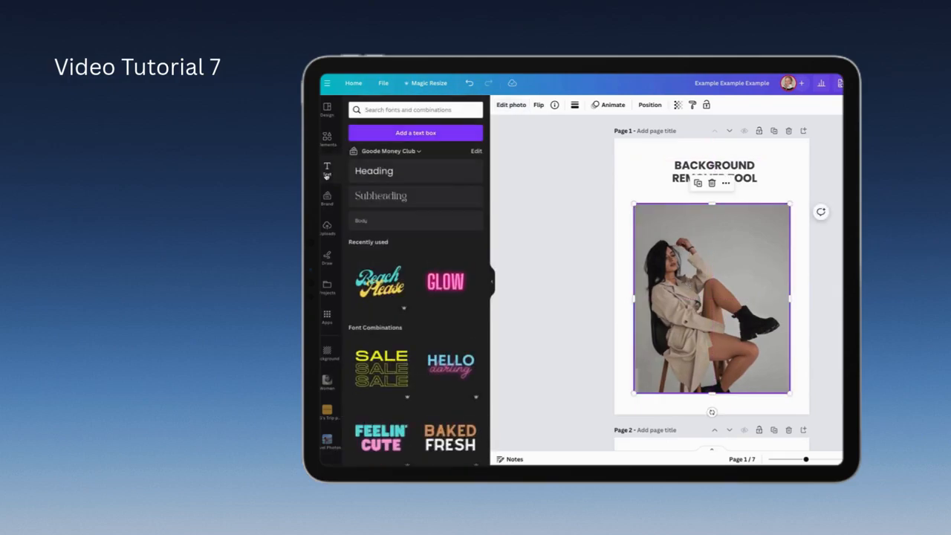
left_click(404, 173)
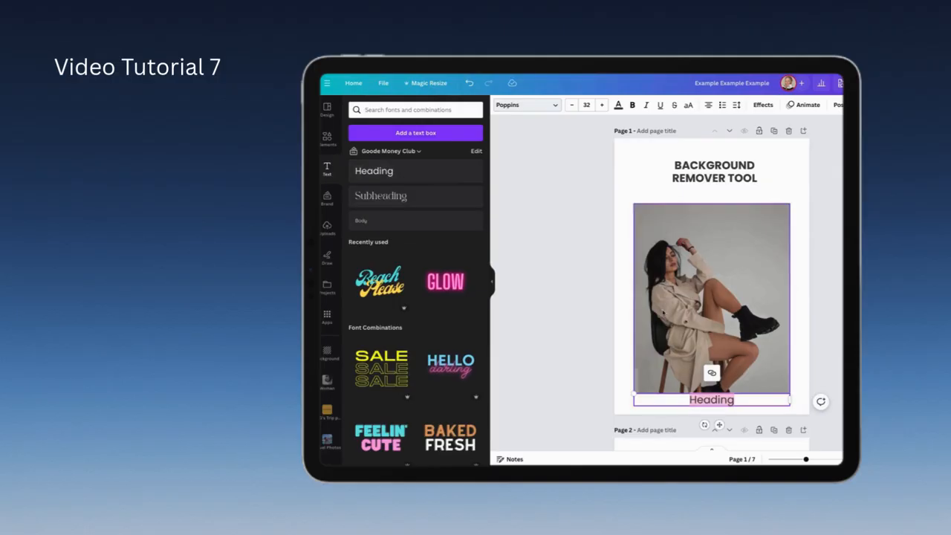
type("CANVA")
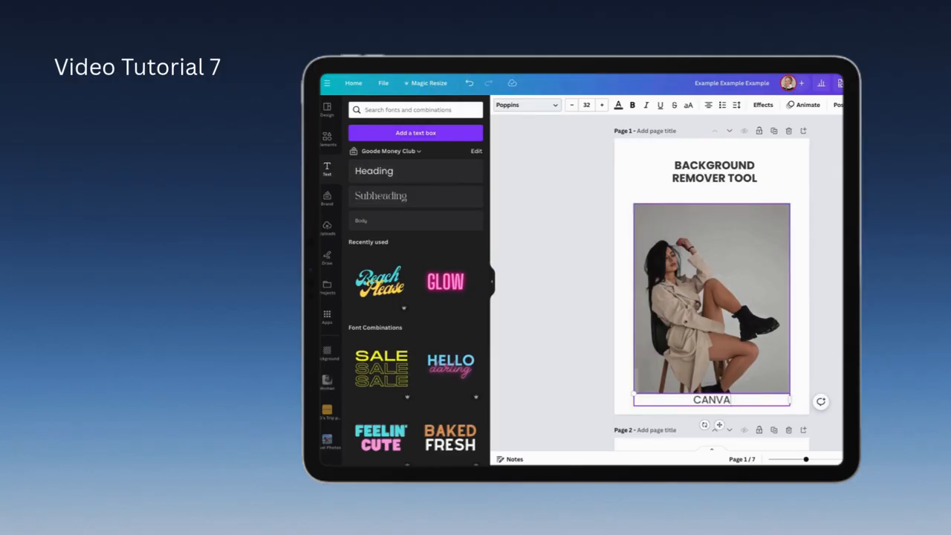
left_click_drag(733, 400, 674, 397)
left_click(632, 104)
Step: Enlarge the CANVA heading to about size 92.4 and centre it across the upper part of the woman's photo
left_click_drag(634, 395, 491, 380)
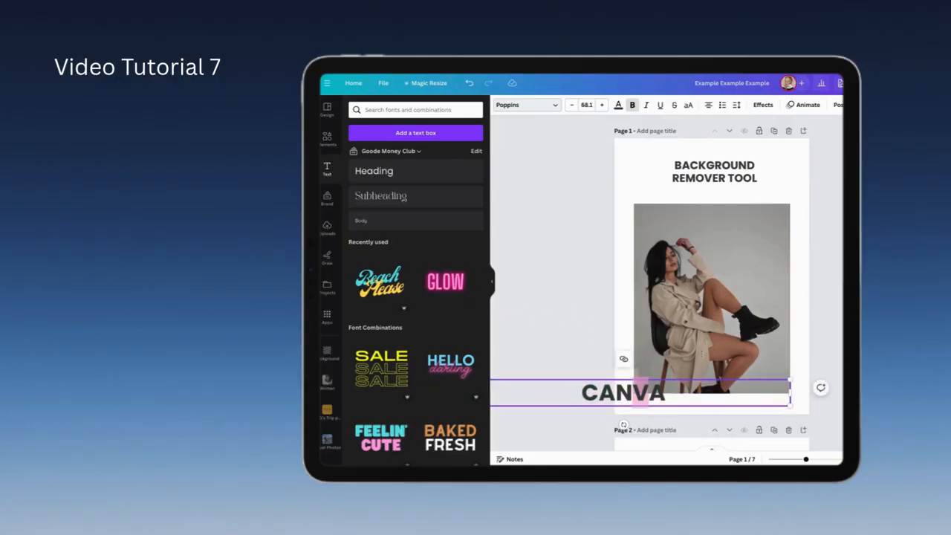
left_click(543, 270)
left_click_drag(641, 392, 718, 245)
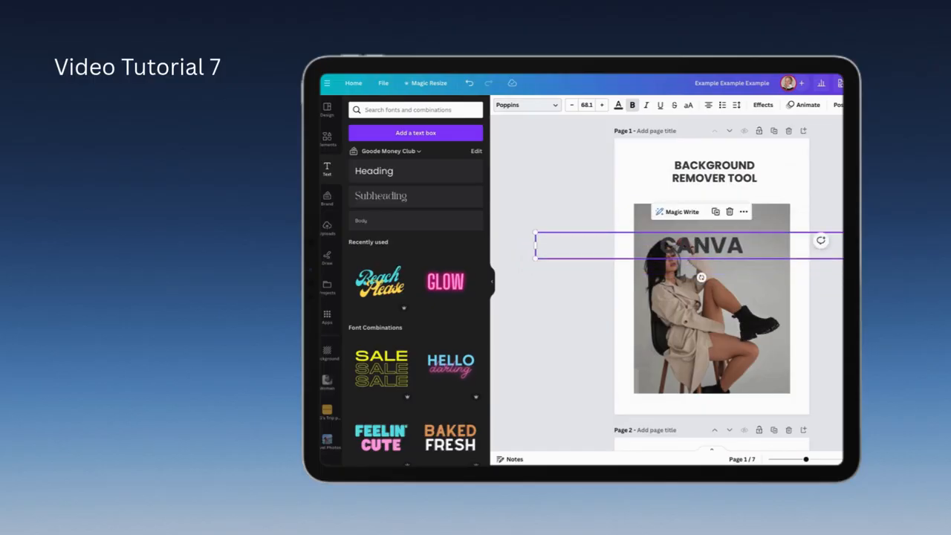
left_click_drag(868, 232, 950, 223)
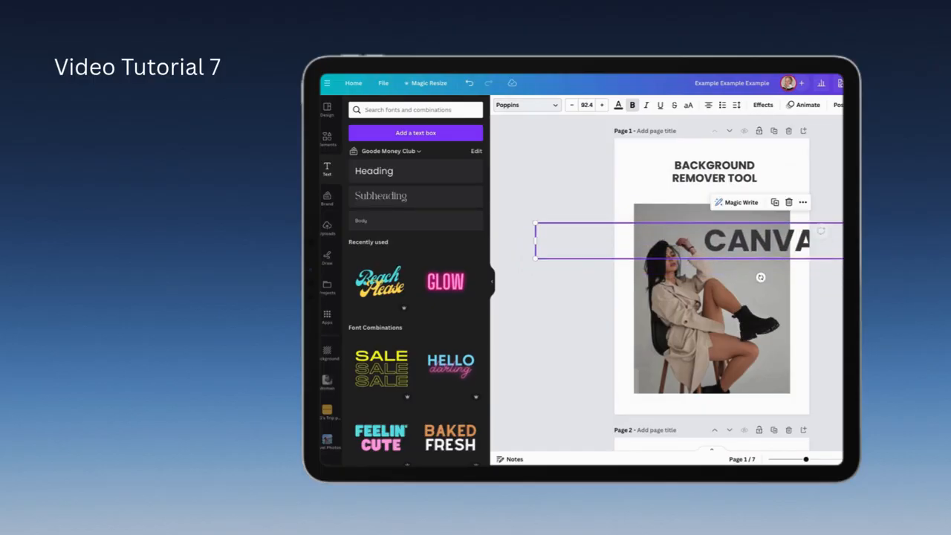
left_click(802, 336)
left_click_drag(757, 239, 710, 239)
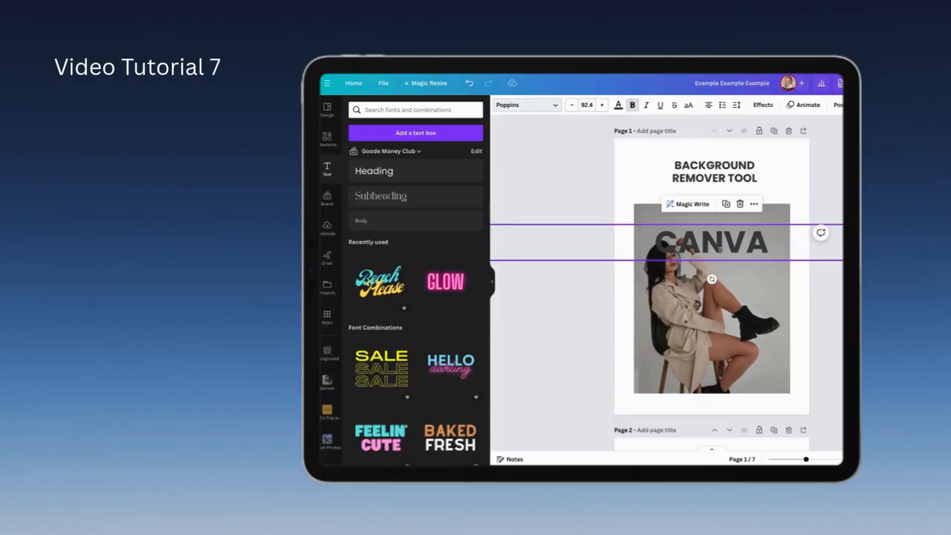
Step: Reorder the page 1 layers so the CANVA heading sits directly beneath the woman's cutout
left_click(720, 248)
left_click(838, 105)
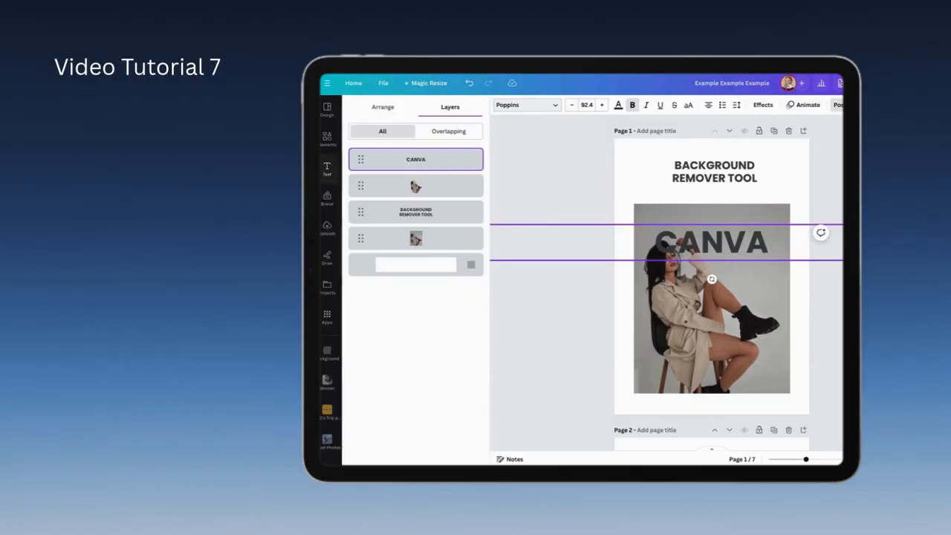
left_click_drag(414, 169, 420, 208)
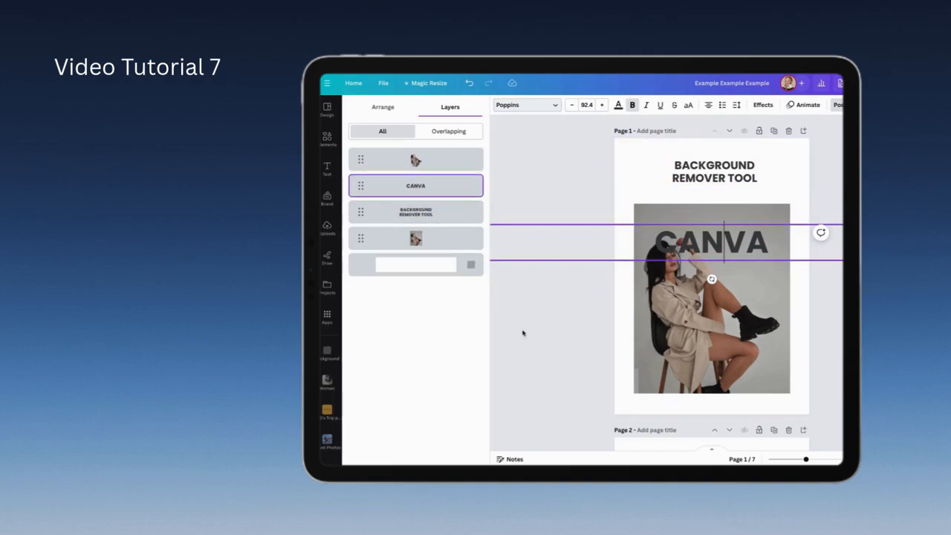
left_click(575, 362)
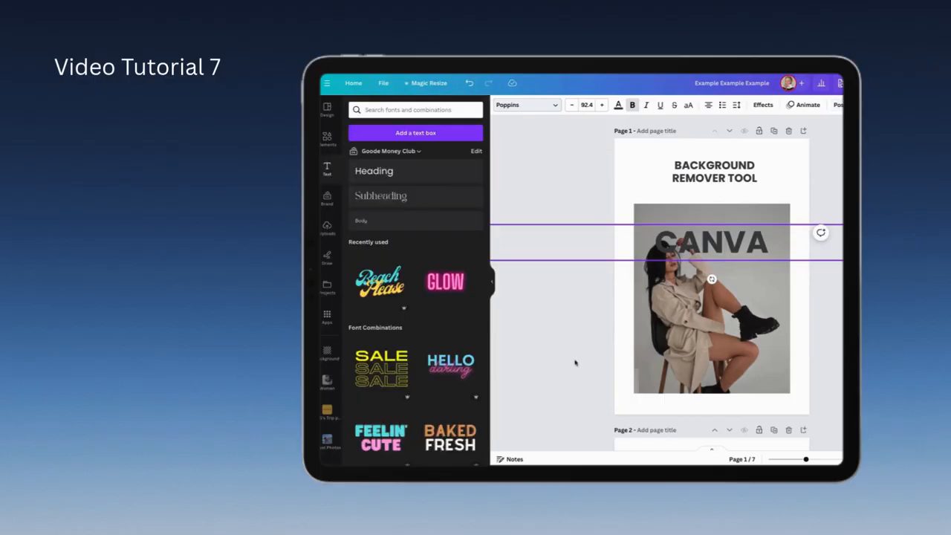
Step: Align the woman's cutout exactly over the original photo and deselect it
left_click(722, 330)
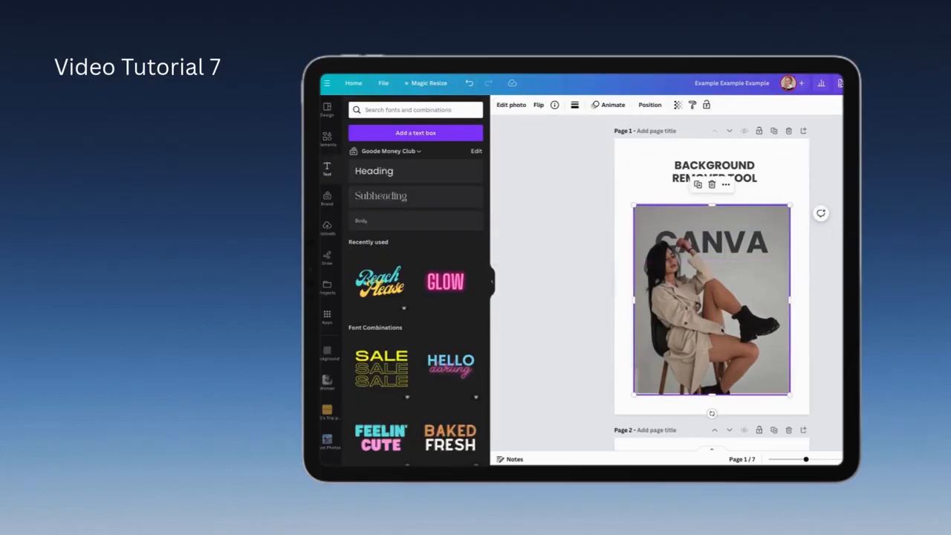
left_click_drag(696, 339, 696, 338)
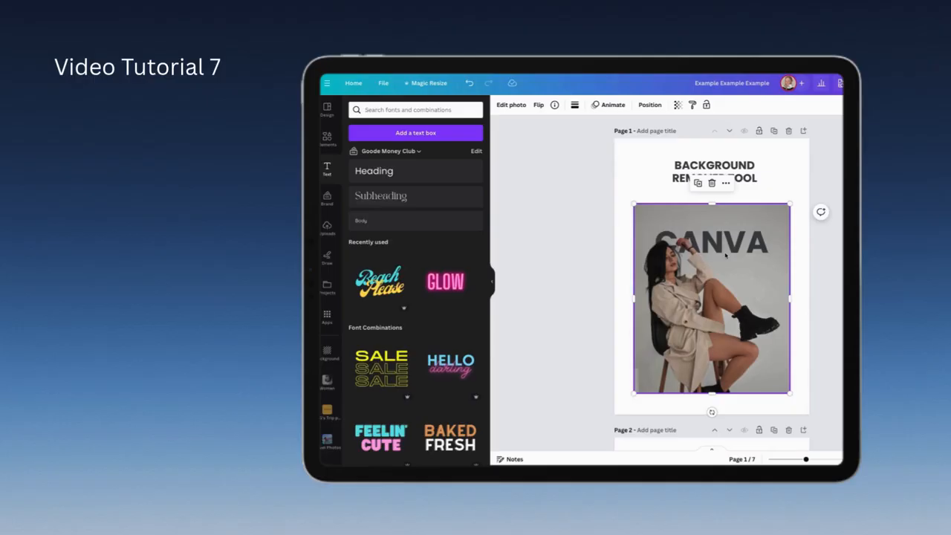
left_click(801, 299)
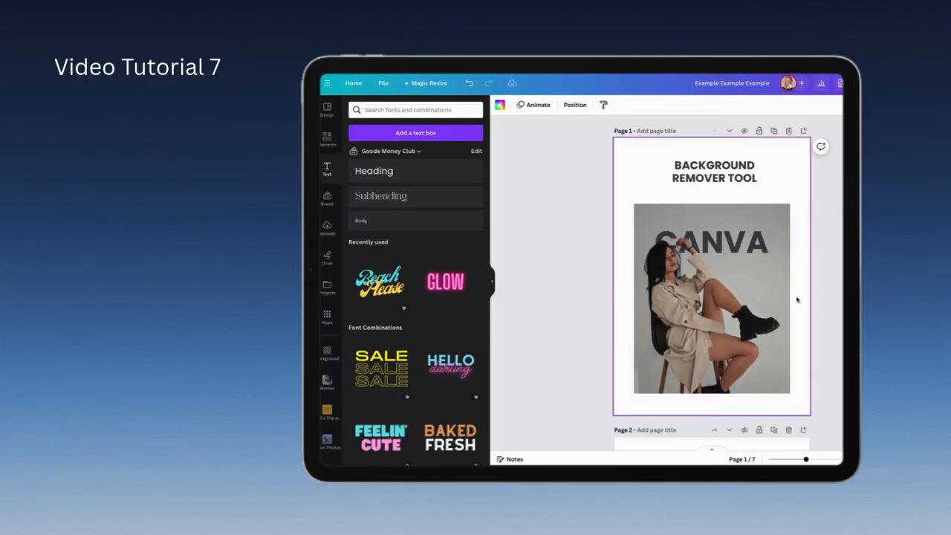
Step: Erase the incense stick and its holder from the candle photo on page 2 with Magic Eraser at brush size 39
scroll(737, 379, "down", 5)
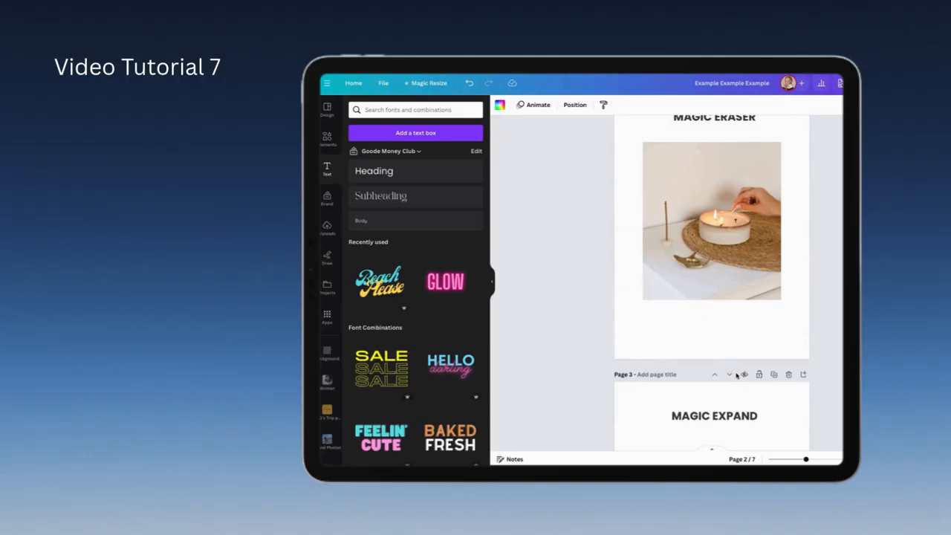
scroll(730, 364, "up", 1)
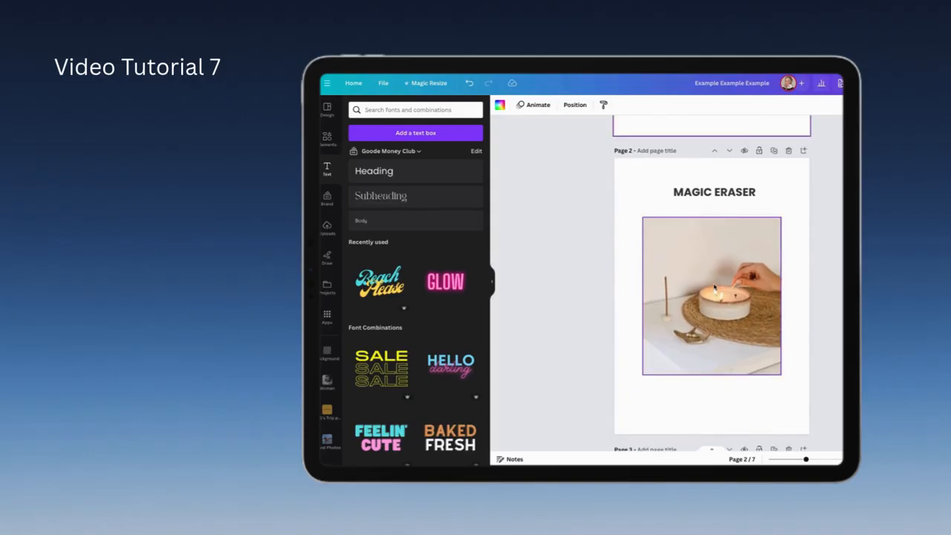
left_click(715, 288)
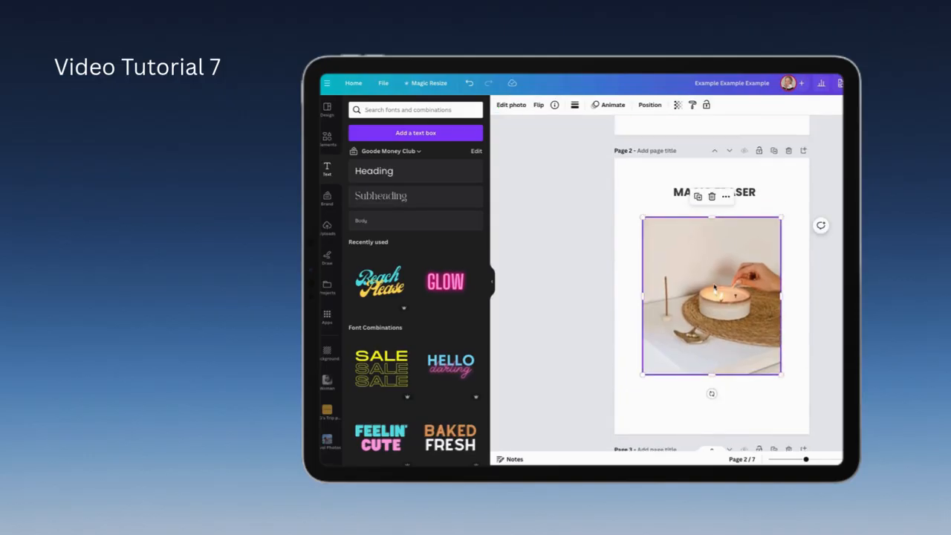
left_click(508, 106)
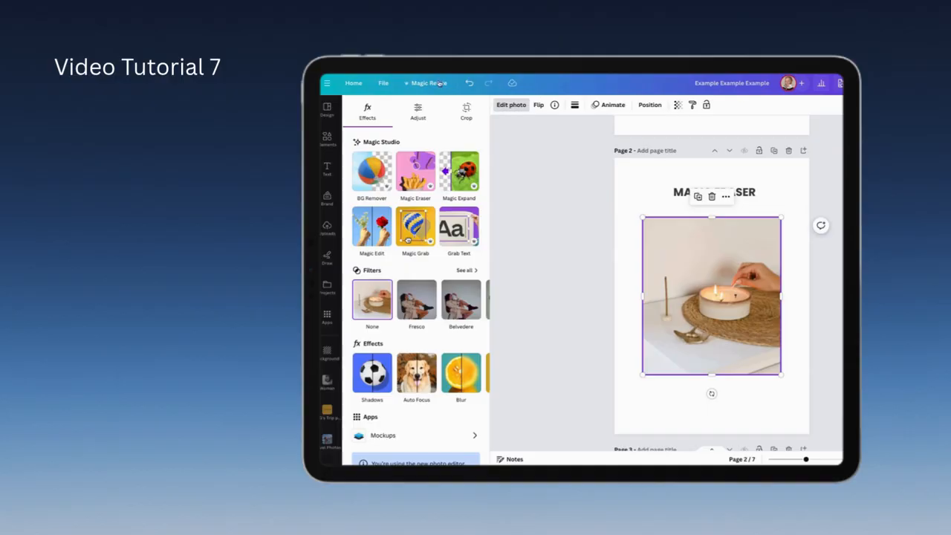
left_click(420, 175)
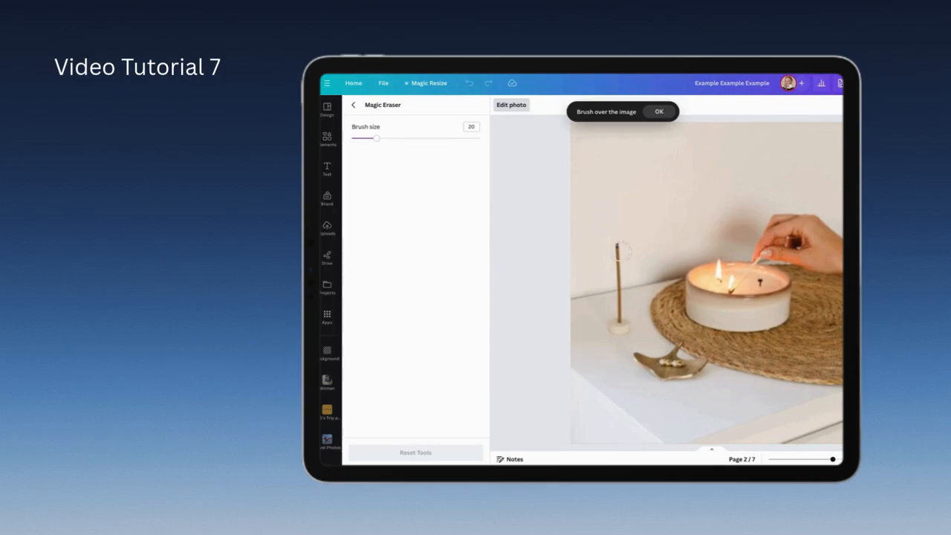
left_click_drag(376, 139, 401, 141)
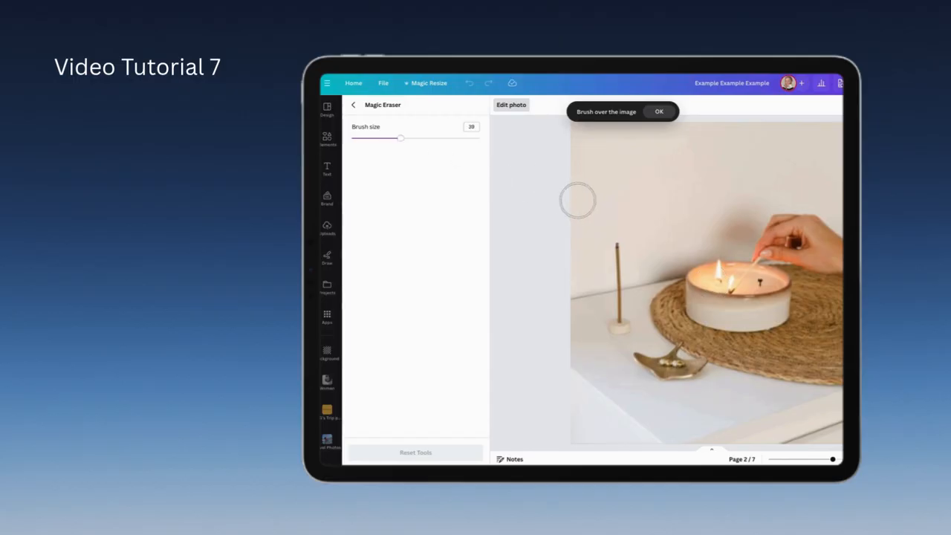
left_click_drag(619, 247, 620, 325)
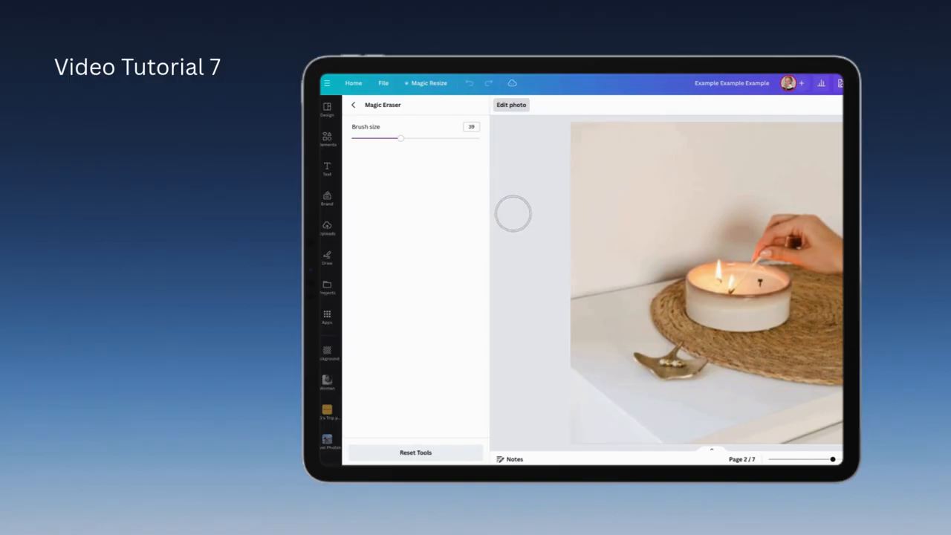
left_click(519, 104)
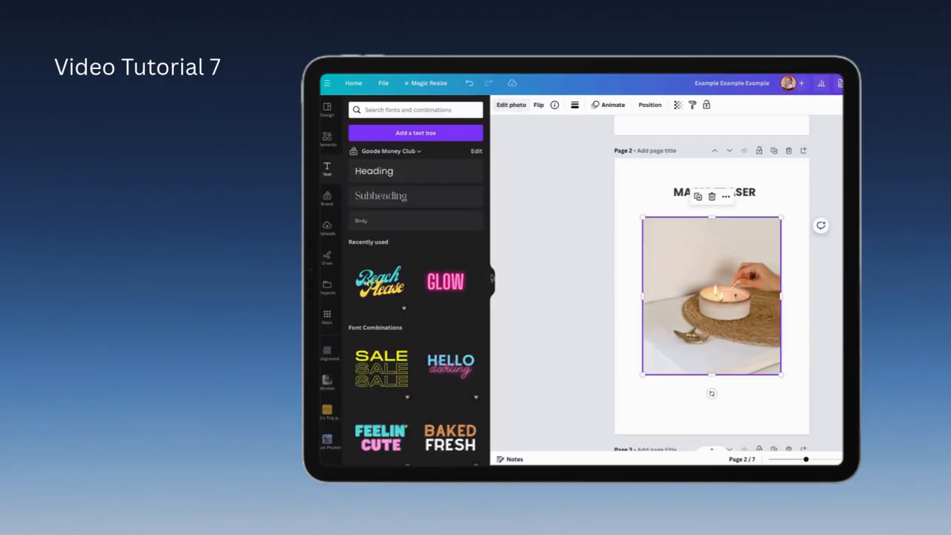
left_click(624, 384)
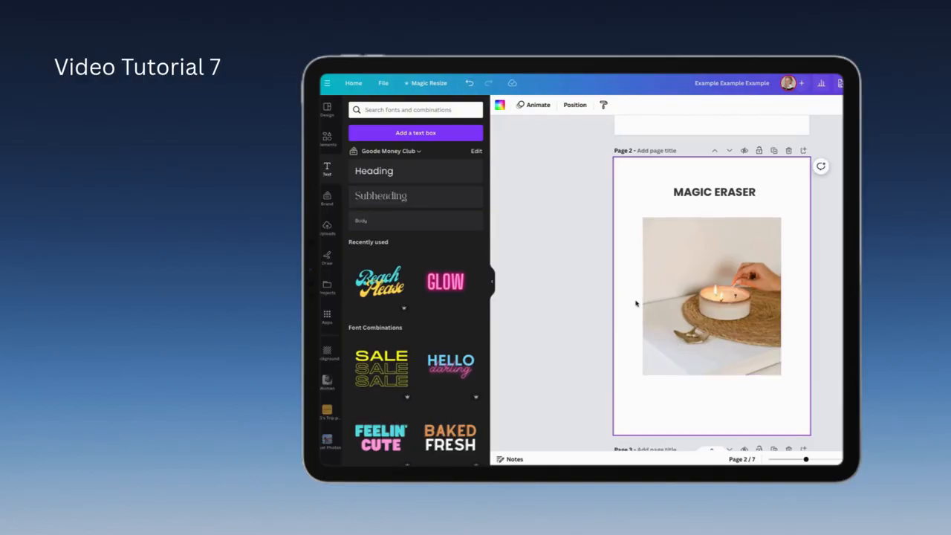
Step: Generate 1:1 expansions of the photo of the woman at the window on page 3 with Magic Expand
scroll(711, 409, "down", 3)
scroll(711, 409, "down", 2)
scroll(711, 410, "down", 1)
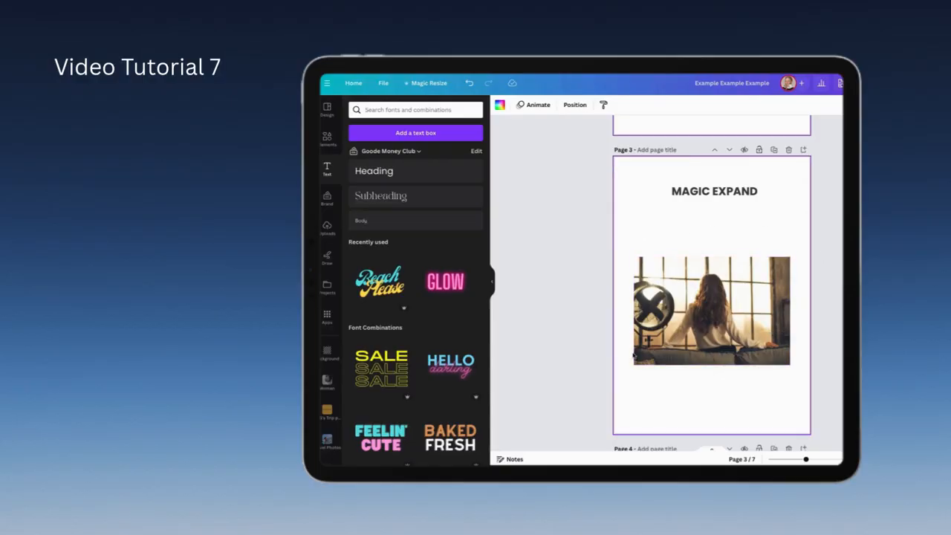
left_click(734, 305)
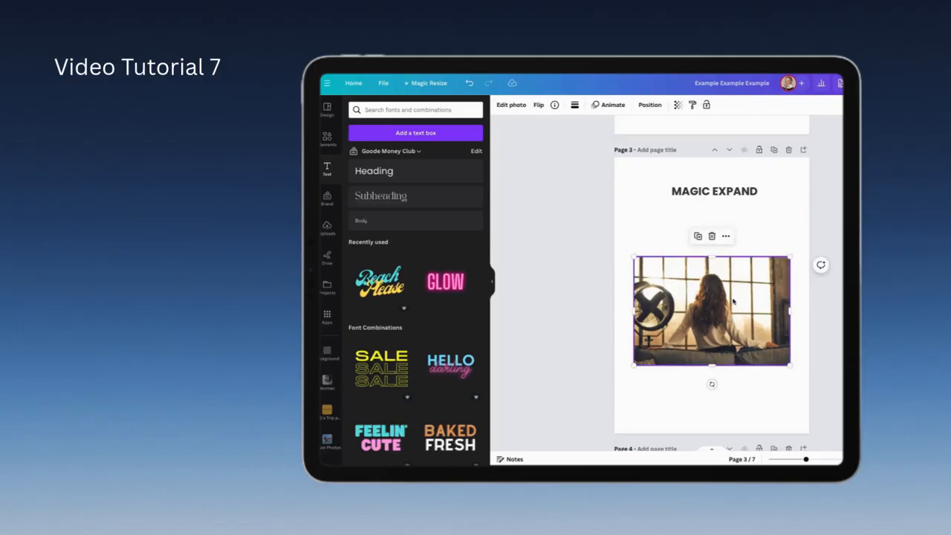
left_click(517, 106)
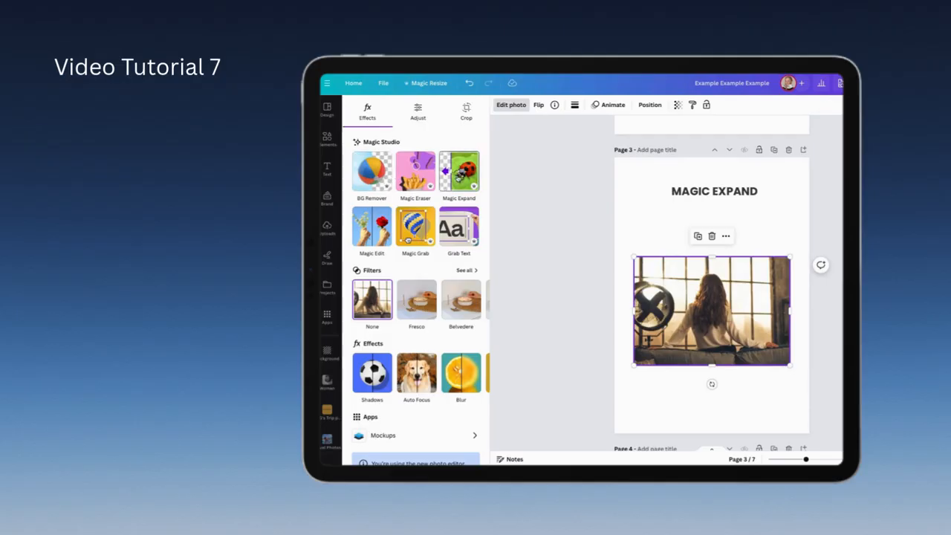
left_click(459, 175)
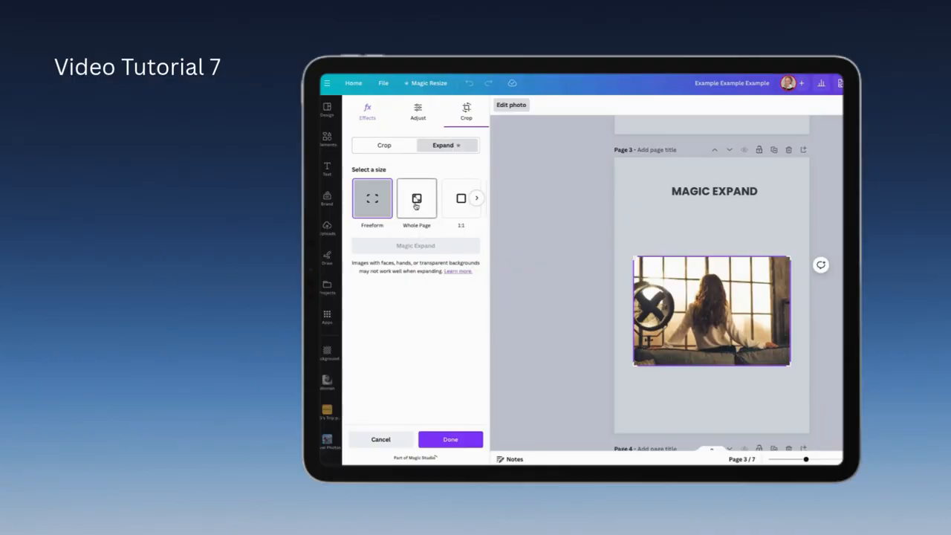
left_click(461, 210)
left_click(430, 249)
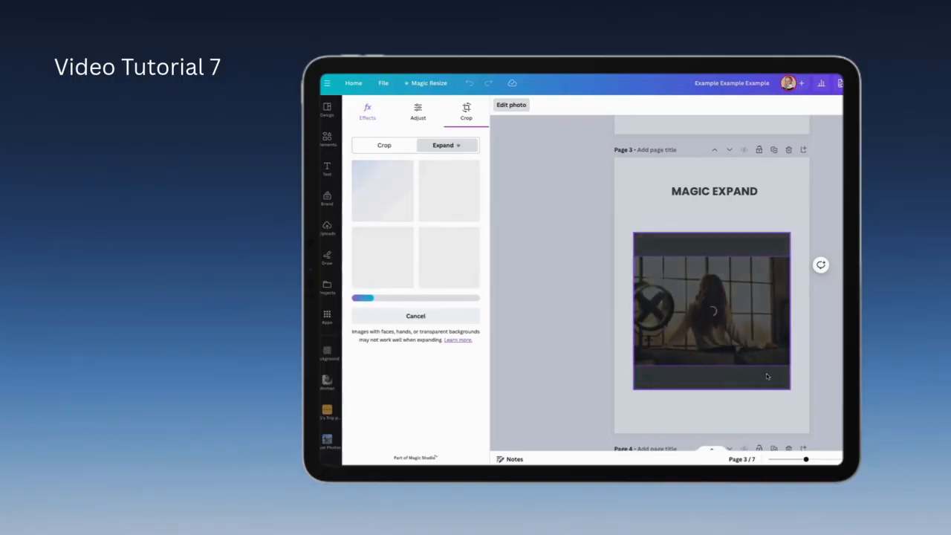
Step: Open the page 4 photo in Magic Edit and brush over the papers in both of the woman's hands at brush size 26
scroll(765, 375, "down", 2)
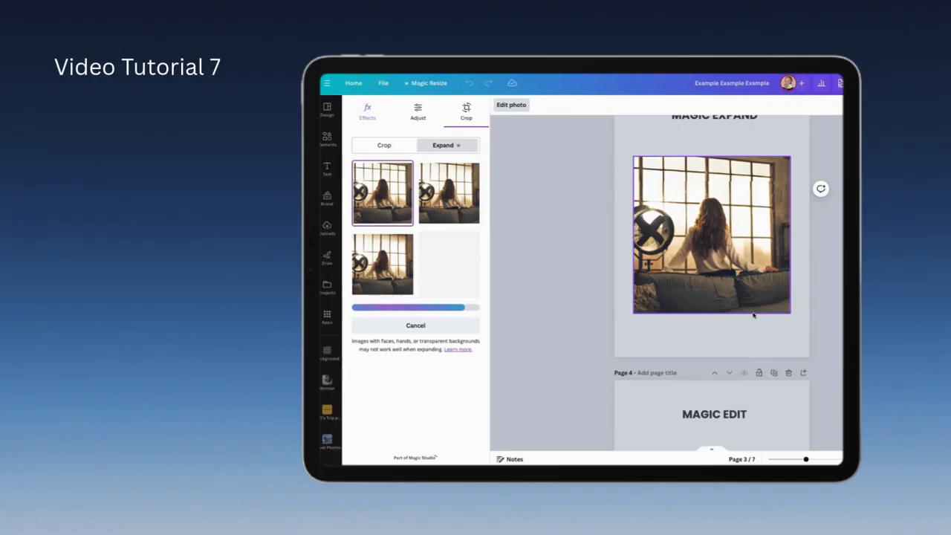
scroll(754, 315, "down", 4)
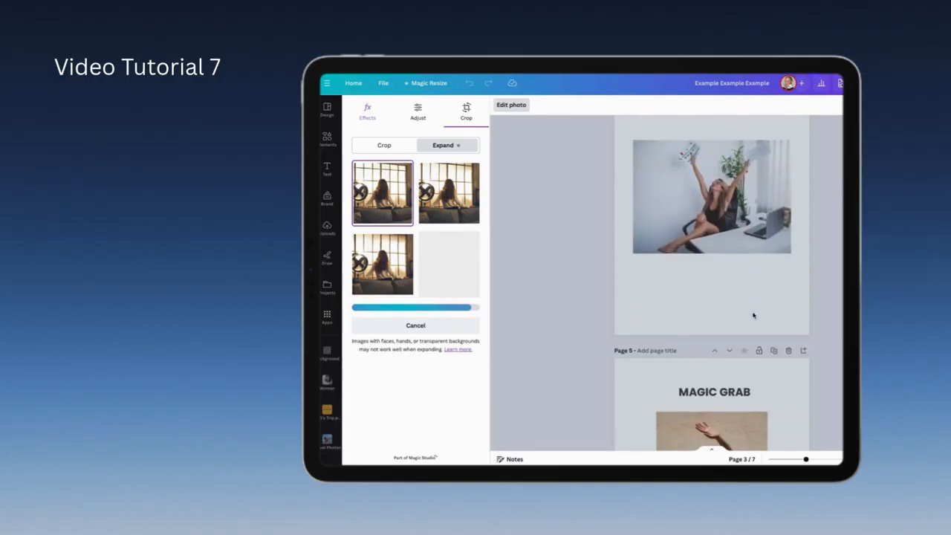
scroll(753, 316, "up", 1)
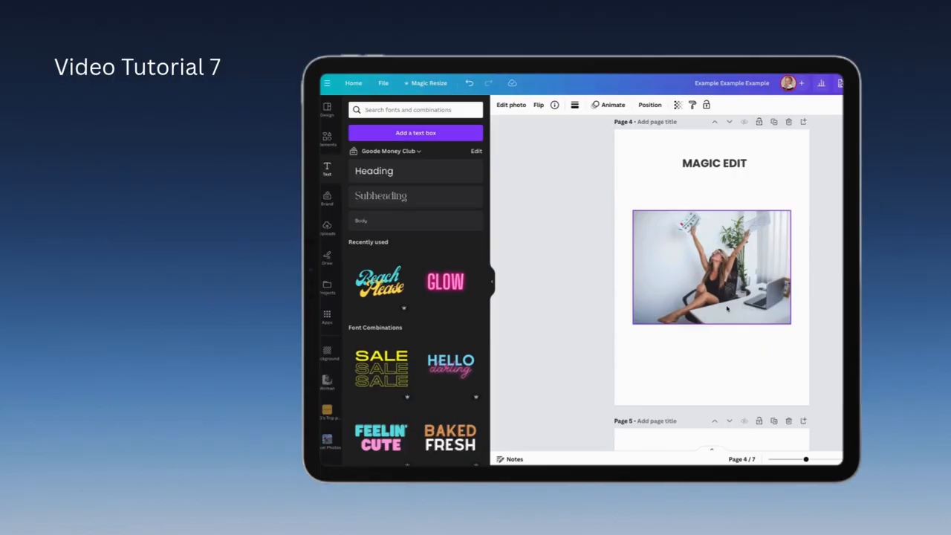
left_click(725, 286)
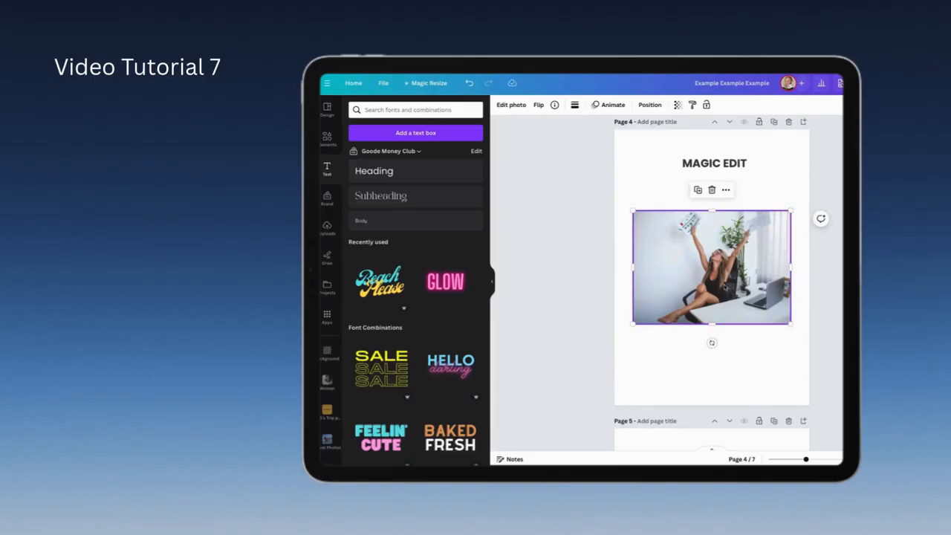
left_click(525, 106)
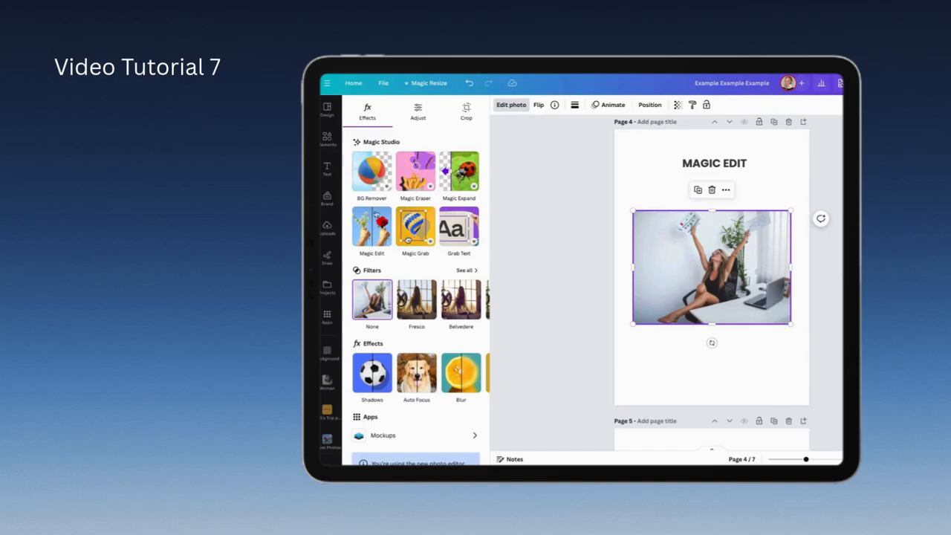
left_click(372, 246)
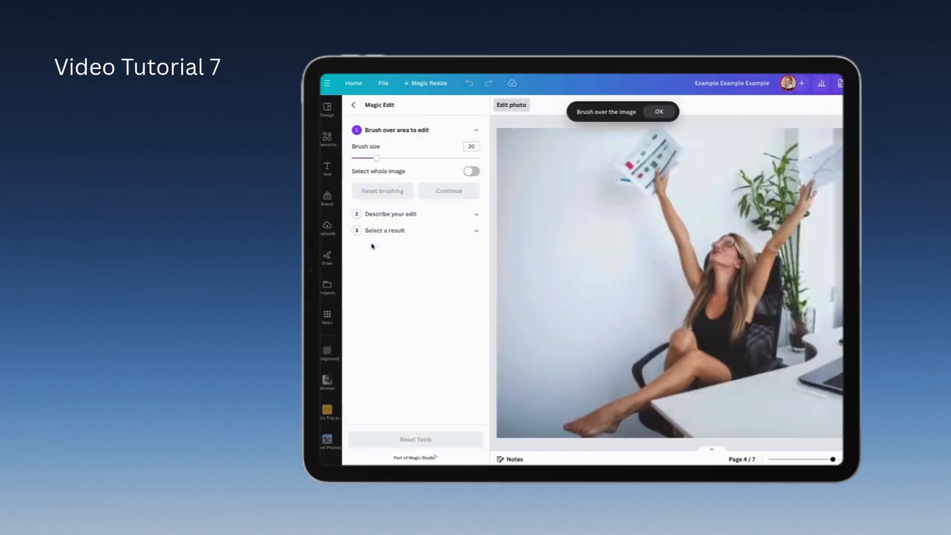
left_click(658, 112)
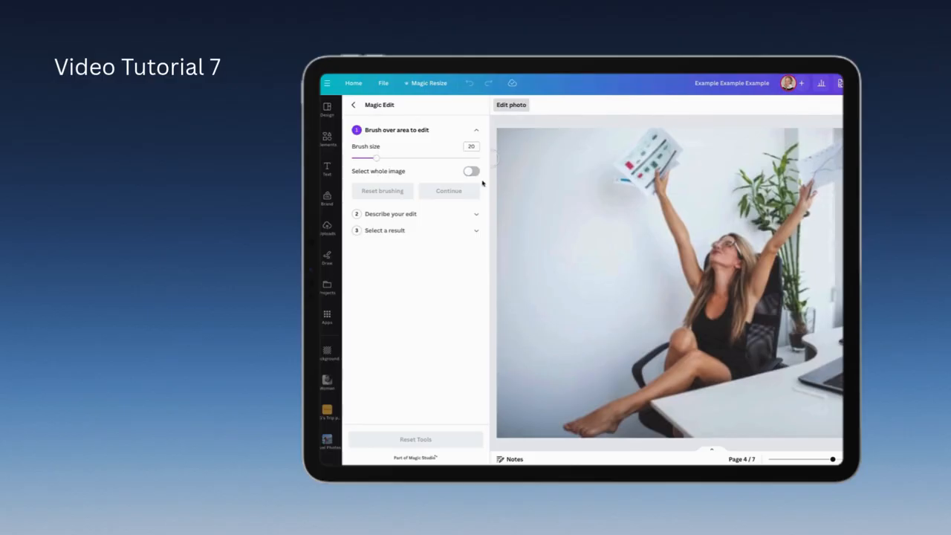
left_click_drag(379, 159, 385, 159)
mouse_move(658, 134)
left_mouse_down()
mouse_move(621, 163)
mouse_move(636, 183)
mouse_move(647, 185)
mouse_move(639, 168)
mouse_move(667, 141)
mouse_move(677, 159)
mouse_move(660, 174)
mouse_move(625, 176)
left_mouse_up()
mouse_move(799, 159)
left_mouse_down()
mouse_move(810, 182)
mouse_move(838, 171)
mouse_move(813, 165)
mouse_move(824, 165)
left_mouse_up()
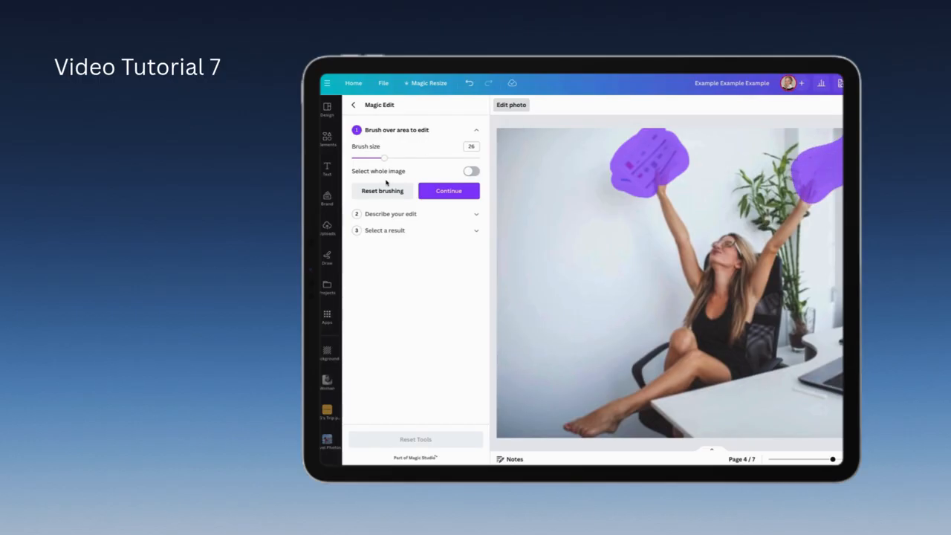
Step: Generate a bunch of white roses over the brushed areas, apply the fourth result with the leafy stems and deselect the photo
left_click(390, 213)
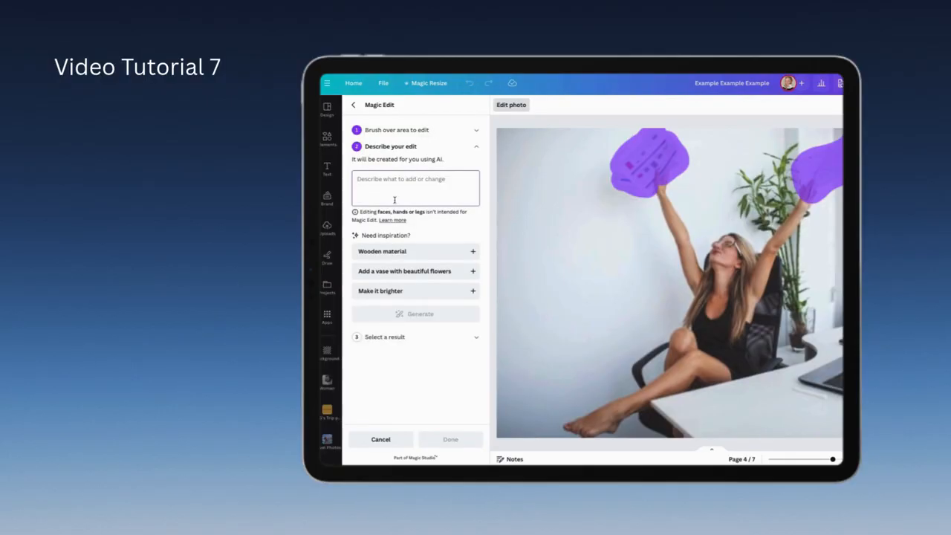
type("Bunch of white roses")
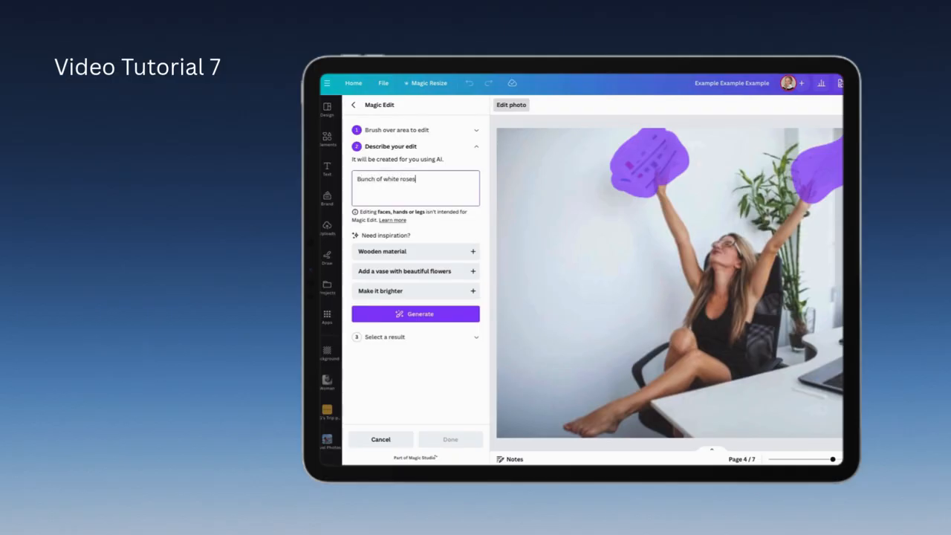
left_click(431, 315)
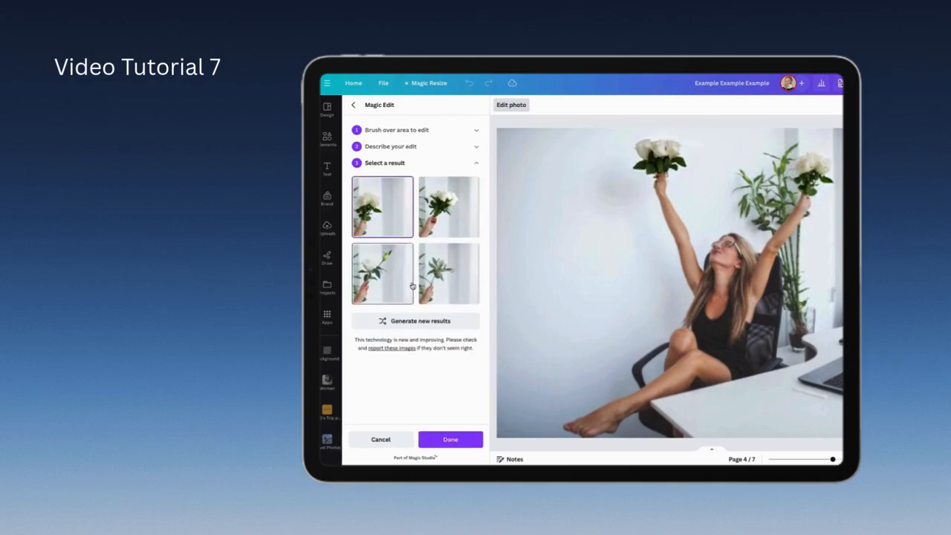
left_click(444, 278)
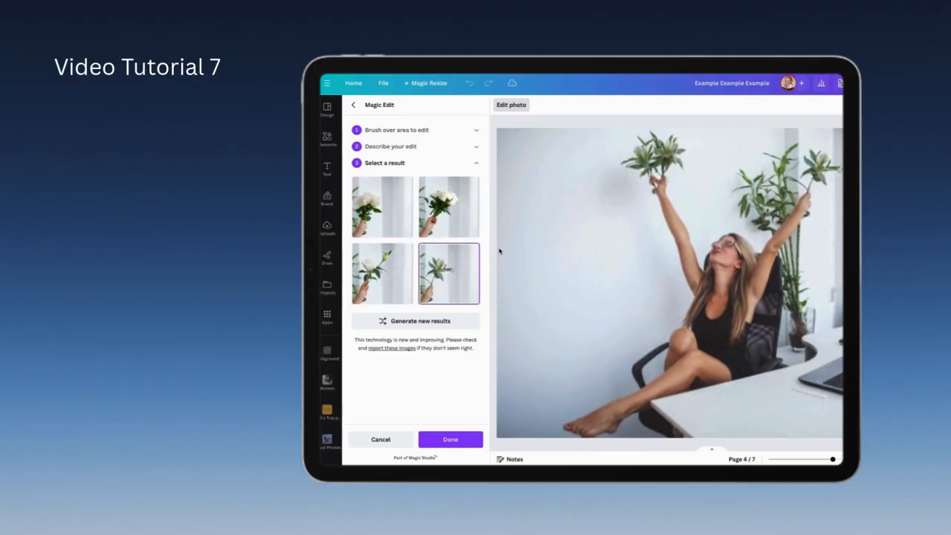
left_click(440, 441)
left_click(741, 358)
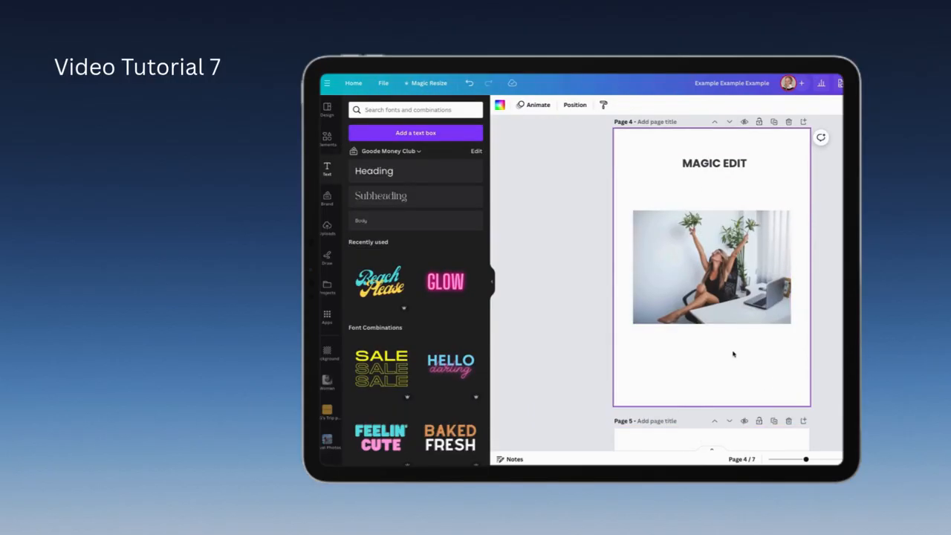
Step: Separate the woman from her background on page 5 with Magic Grab and move her cutout over the photo's right edge
scroll(733, 355, "down", 4)
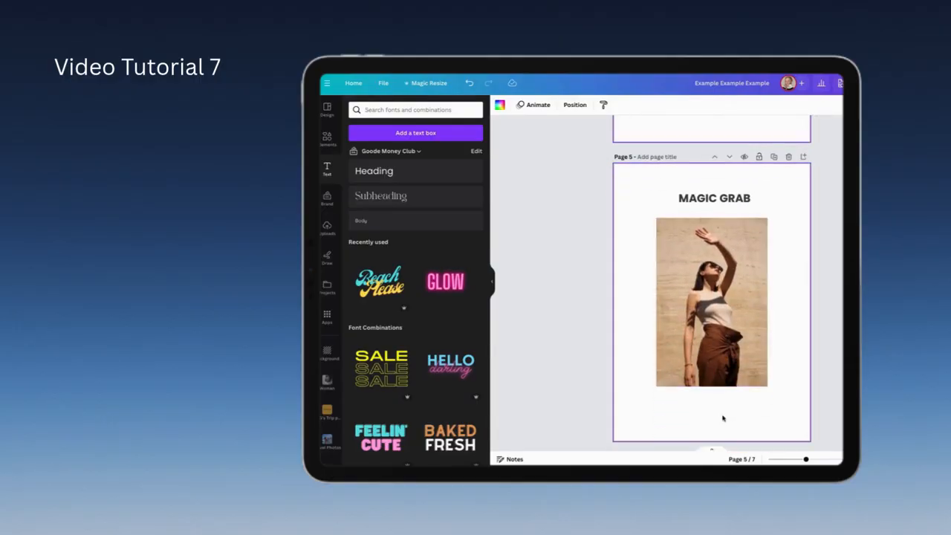
left_click(726, 295)
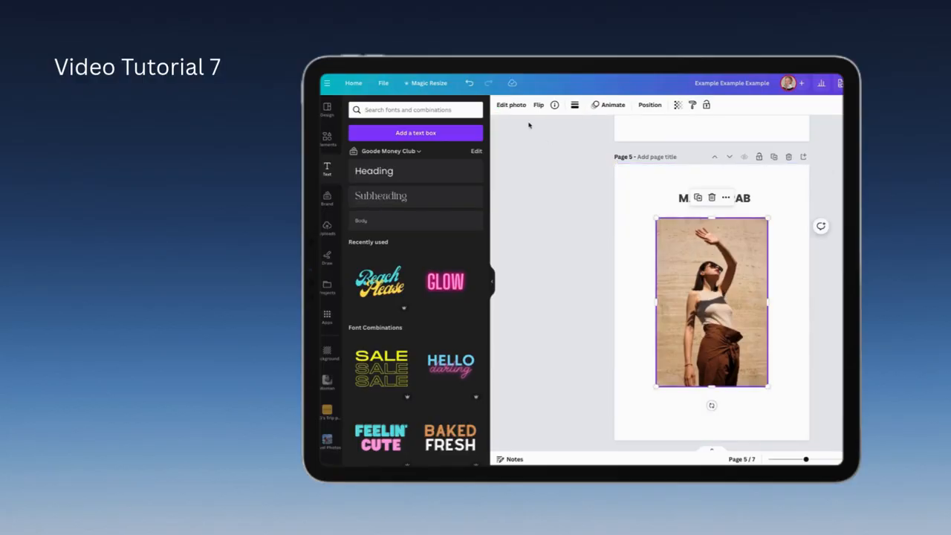
left_click(513, 105)
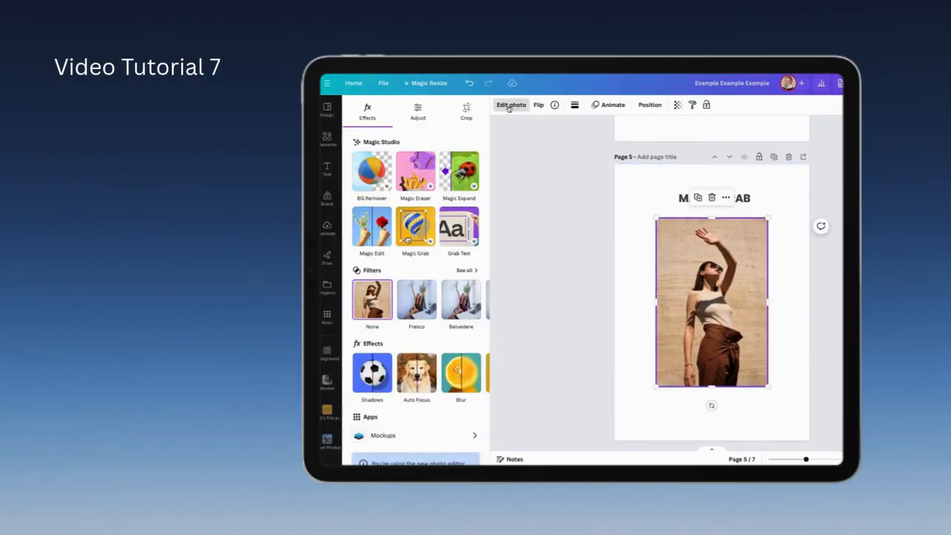
left_click(421, 236)
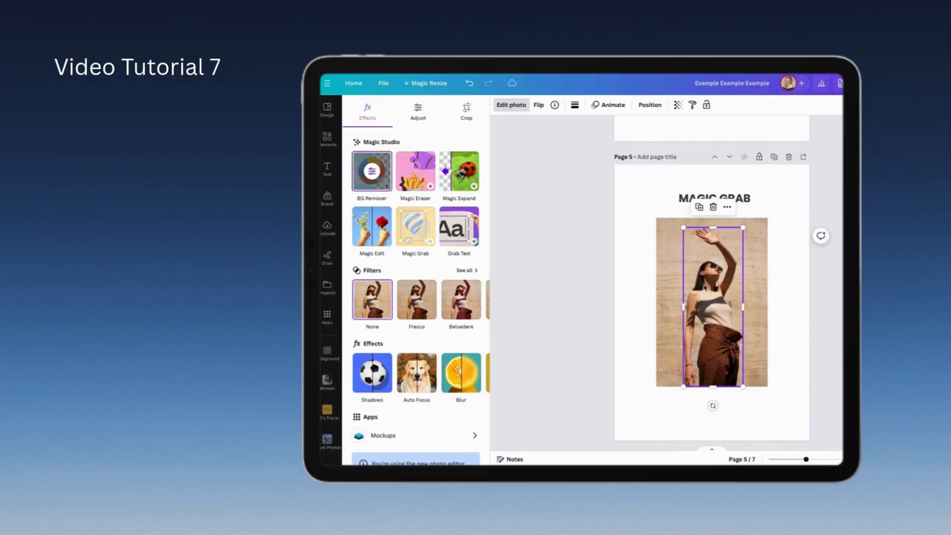
left_click_drag(706, 285, 763, 282)
left_click(628, 290)
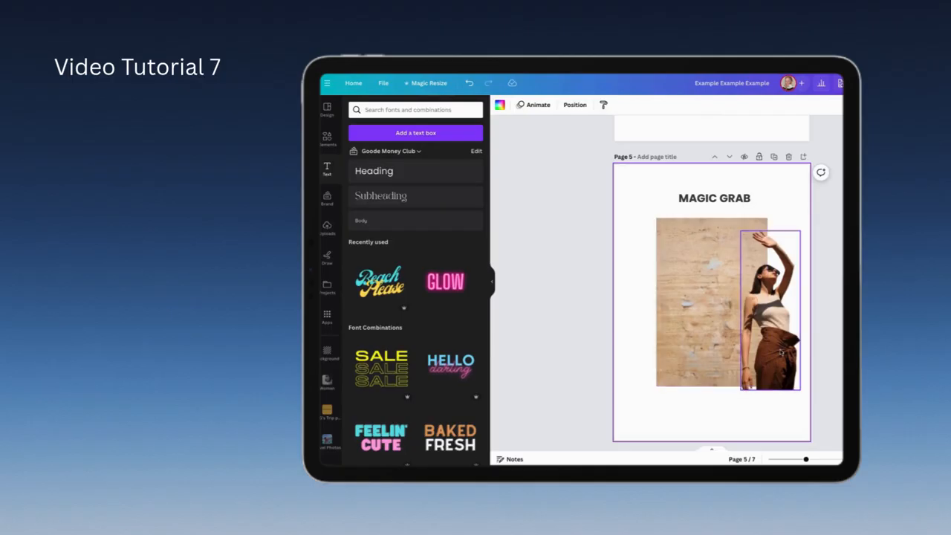
Step: Move the woman's cutout back toward the middle of page 5 and delete the background photo behind her
left_click_drag(777, 357, 726, 391)
mouse_move(716, 355)
left_mouse_down()
mouse_move(663, 321)
mouse_move(725, 339)
mouse_move(707, 359)
mouse_move(711, 325)
mouse_move(713, 340)
left_mouse_up()
left_click(759, 240)
key("Delete")
left_click(709, 418)
Step: Make the wedding sign's text on page 6 editable with Grab Text and move the lower name out beyond the sign's right edge
scroll(708, 418, "down", 5)
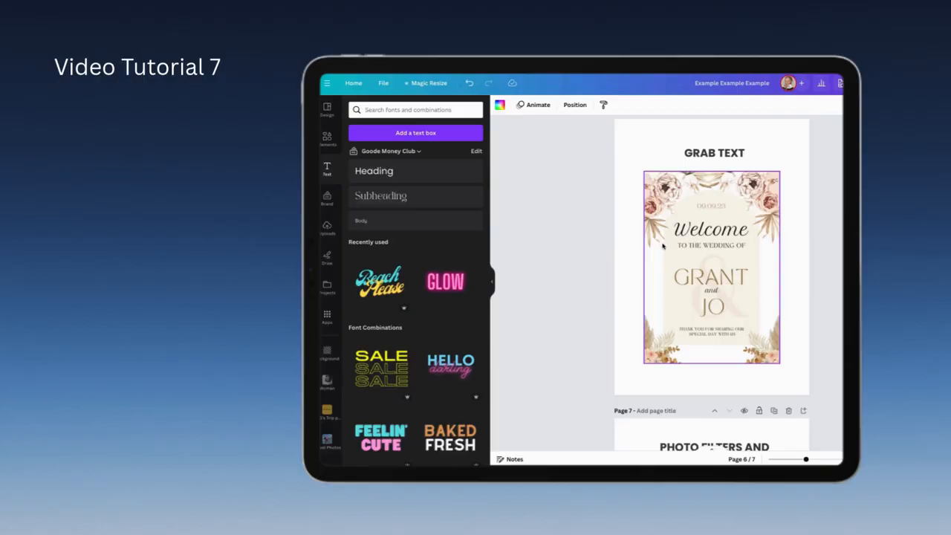
left_click(687, 303)
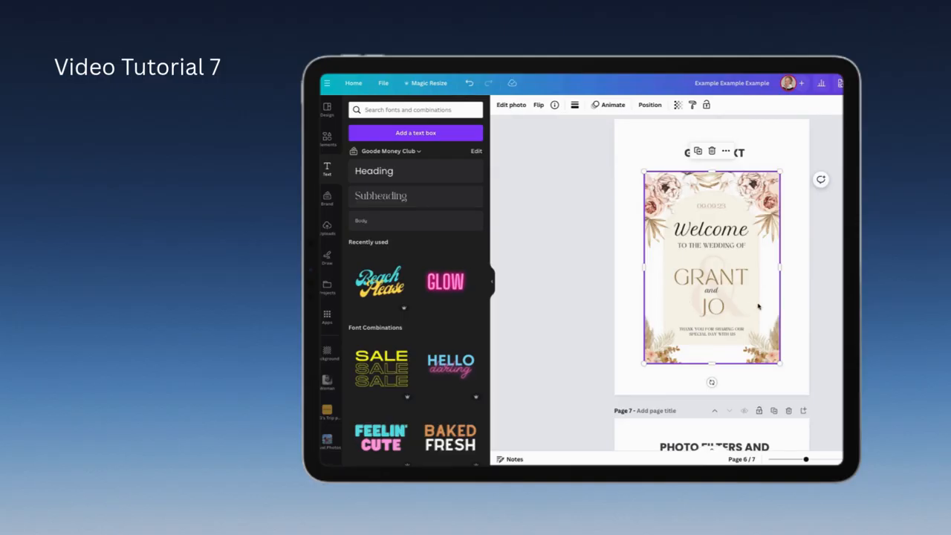
left_click(520, 106)
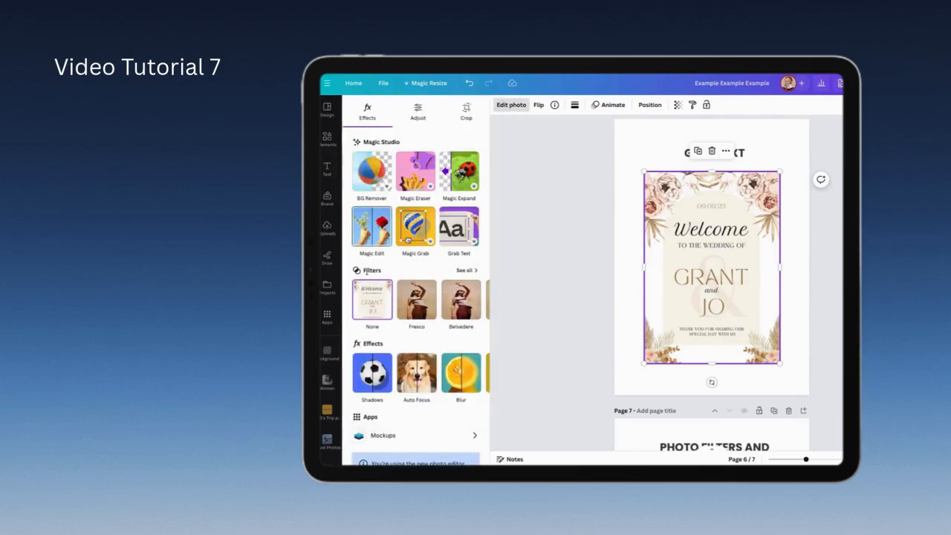
left_click(458, 226)
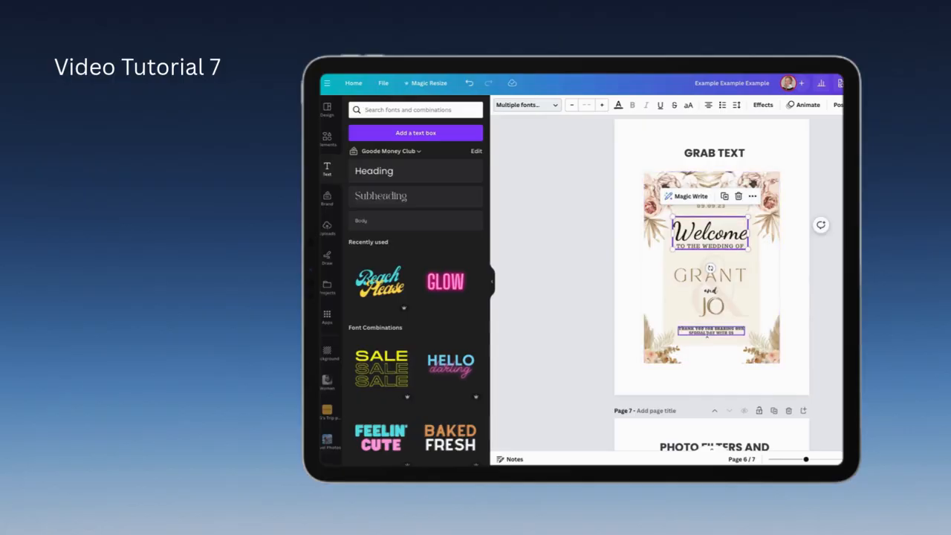
left_click_drag(709, 312, 781, 288)
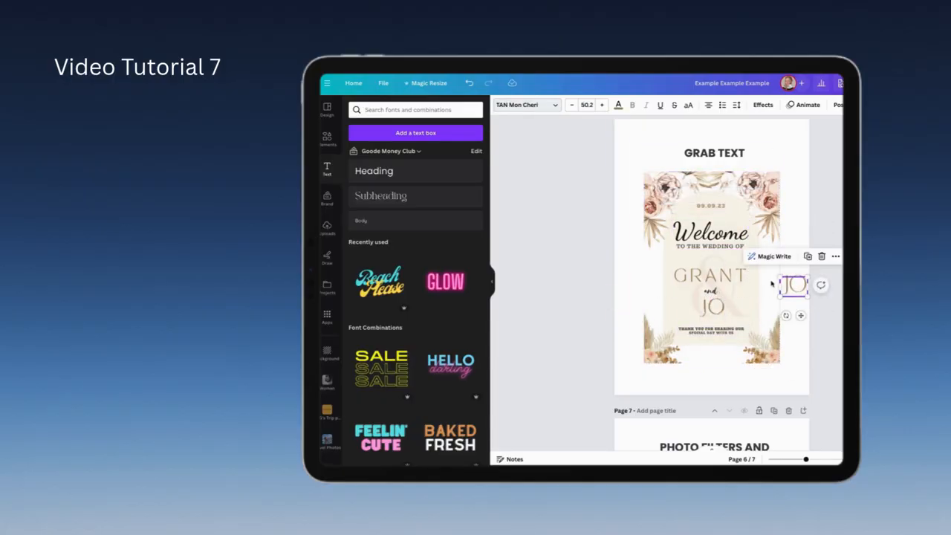
Step: Replace the sign's whole welcome text with "Hello"
mouse_move(713, 234)
left_mouse_down()
mouse_move(754, 135)
mouse_move(729, 215)
mouse_move(711, 233)
mouse_move(705, 276)
mouse_move(718, 237)
left_mouse_up()
double_click(718, 235)
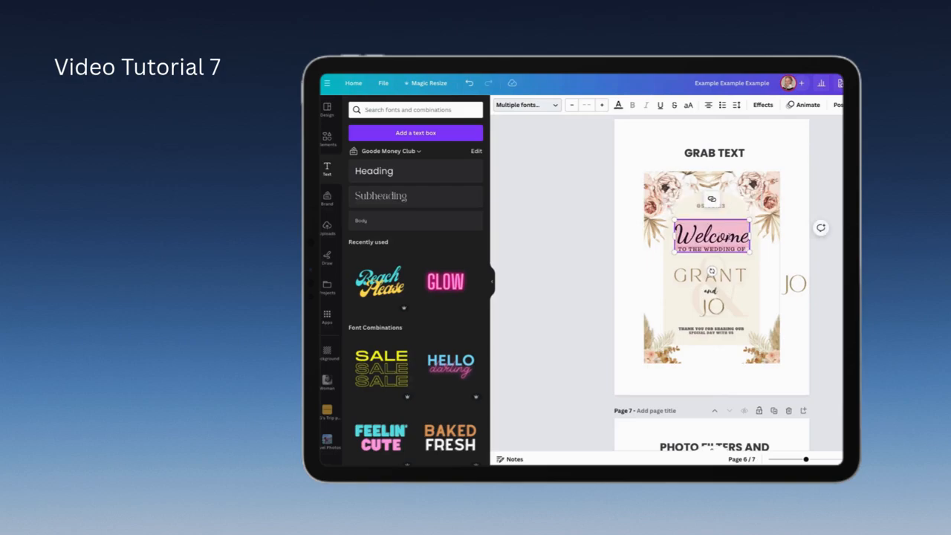
type("Hello")
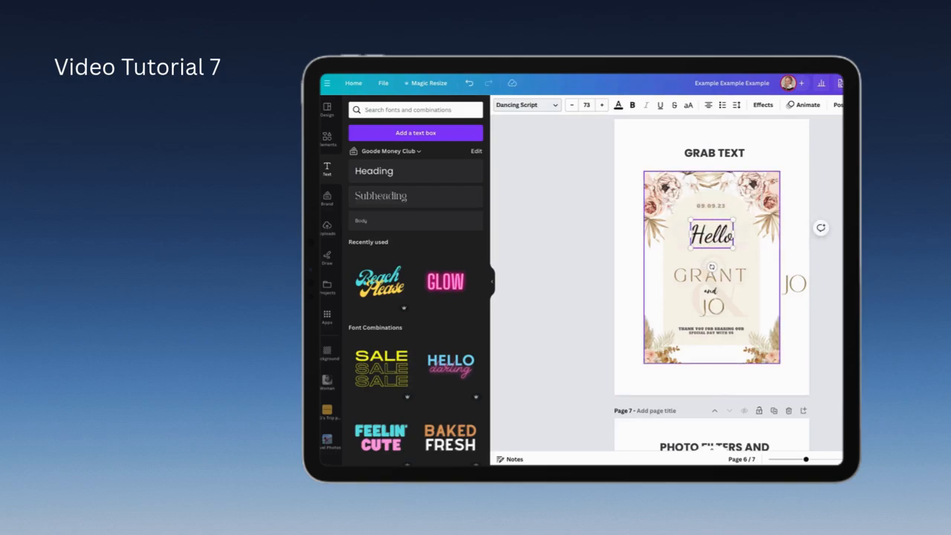
Step: Replace the upper name on the sign with a different first name and move the lower name back into place under "and"
left_click(739, 276)
double_click(739, 276)
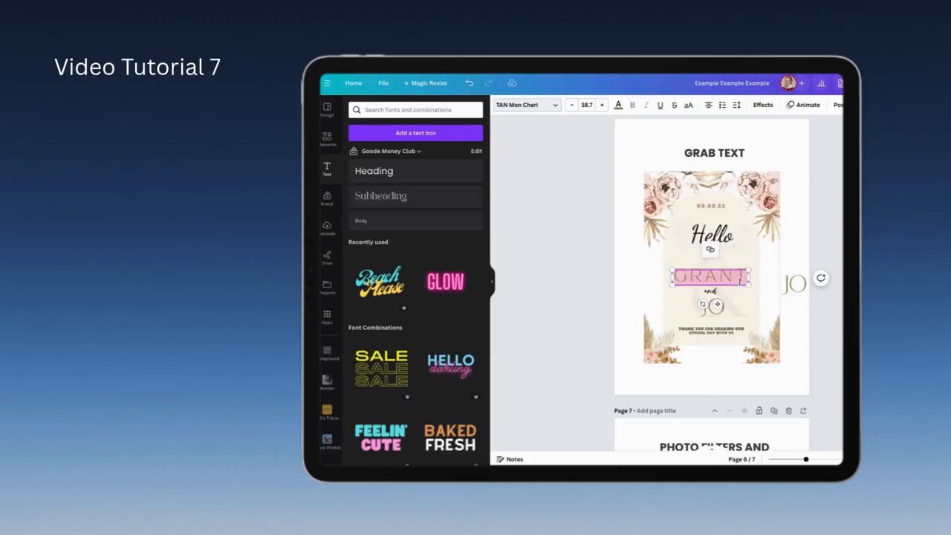
type("David")
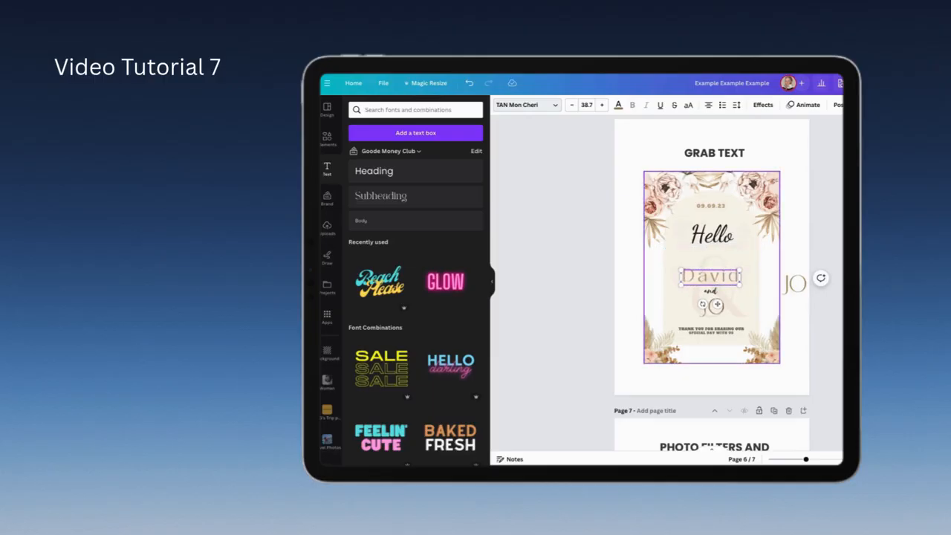
left_click(720, 318)
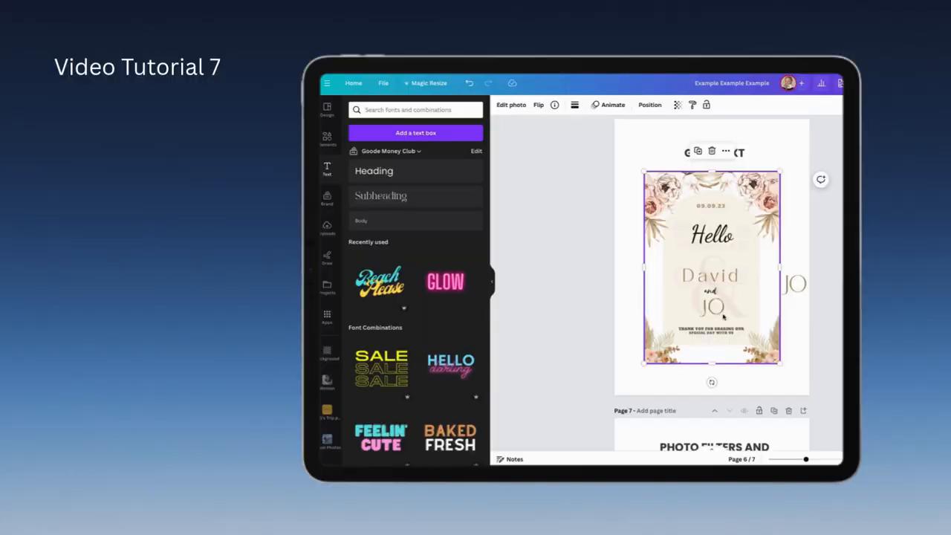
left_click_drag(794, 291, 711, 314)
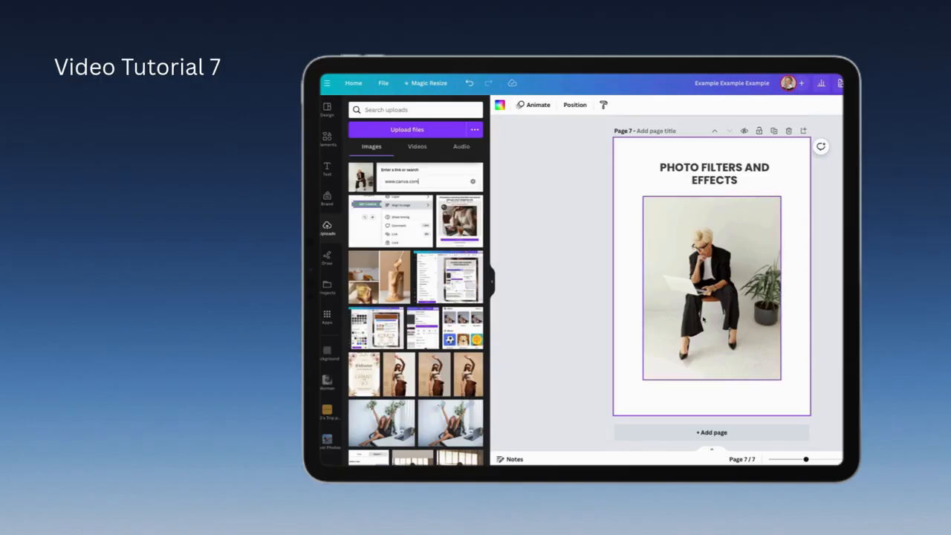
Step: Try the Glow shadow on the page 7 photo of the seated woman and switch it to the Drop shadow
left_click(682, 257)
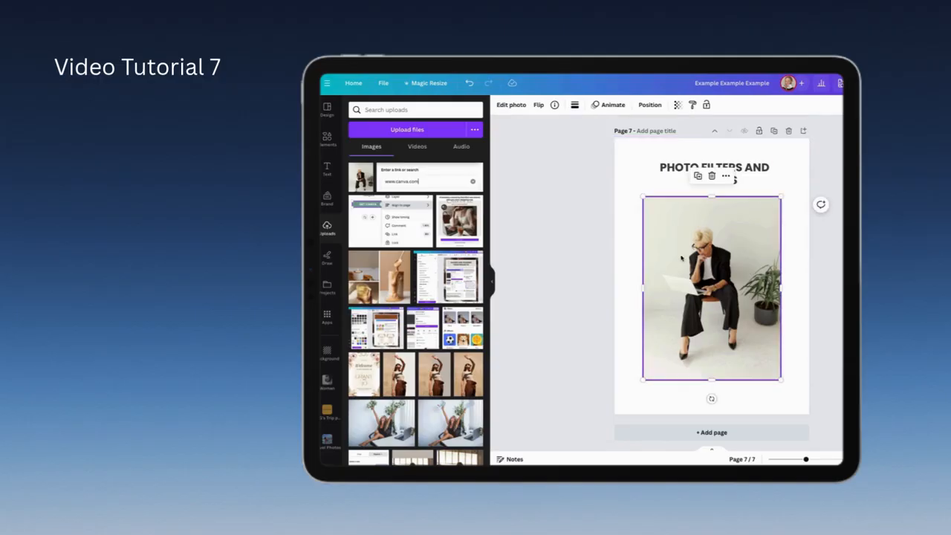
left_click(511, 106)
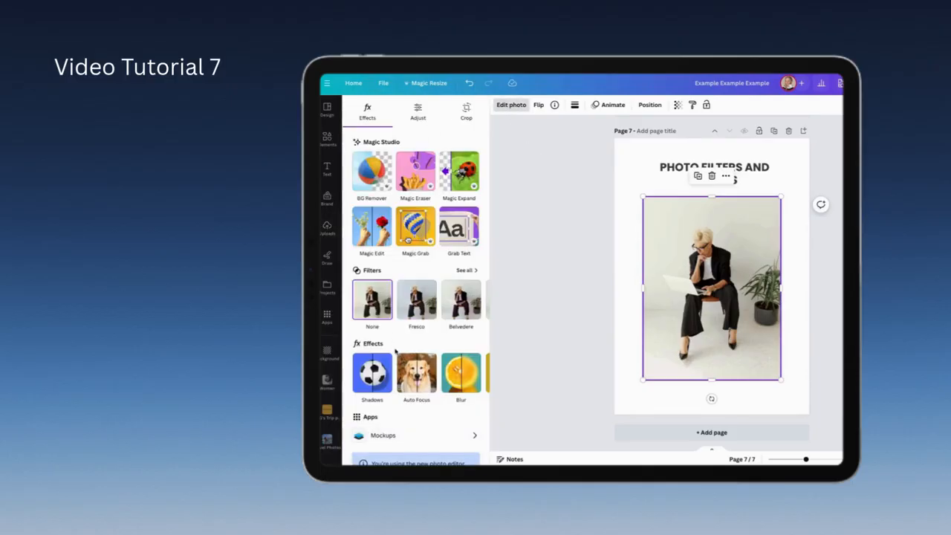
scroll(395, 352, "down", 2)
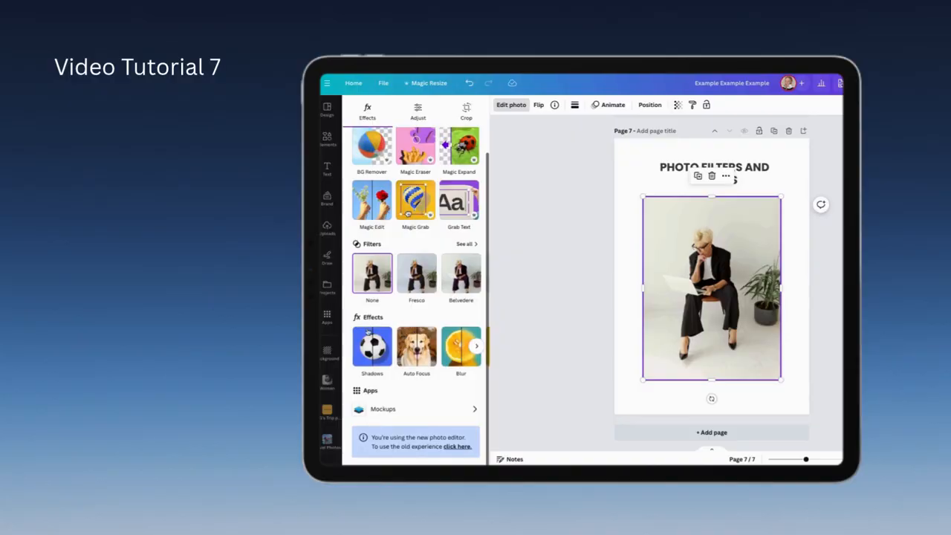
left_click(370, 344)
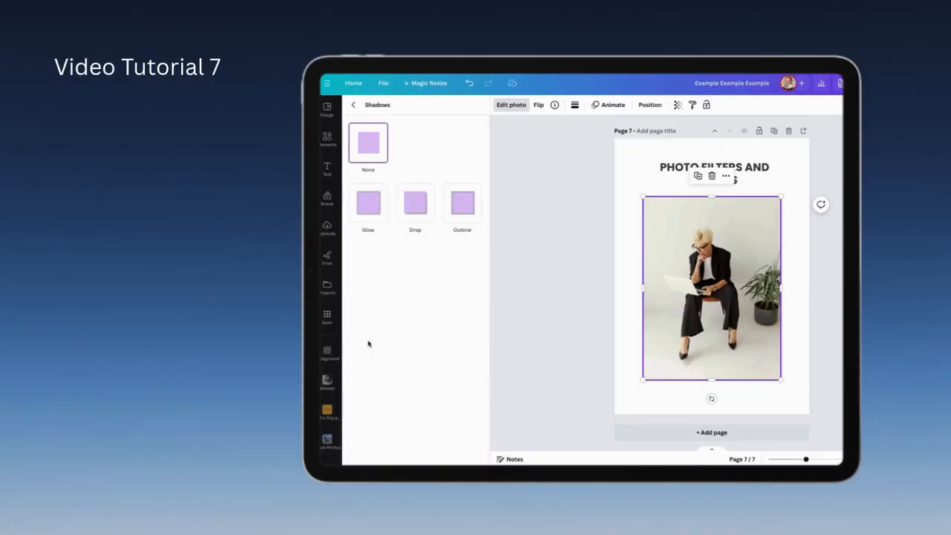
left_click(373, 215)
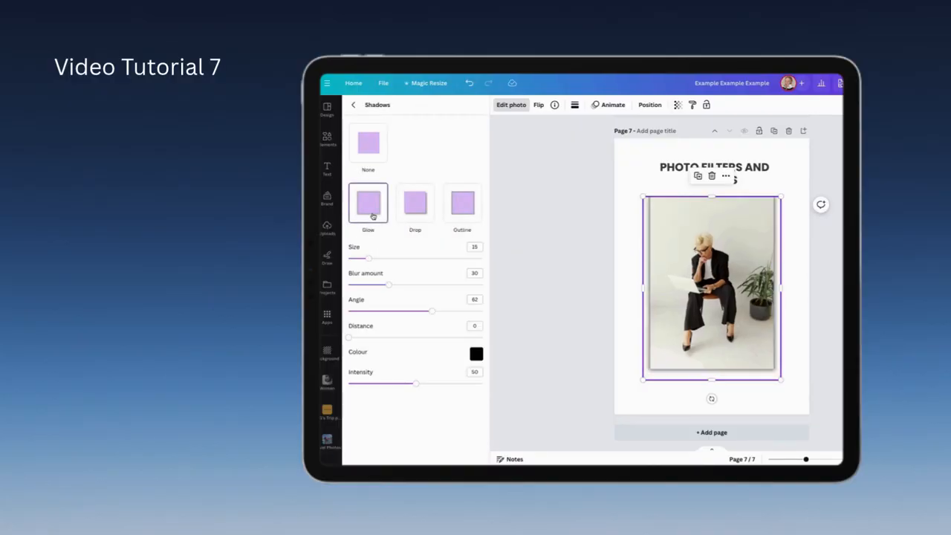
left_click(419, 211)
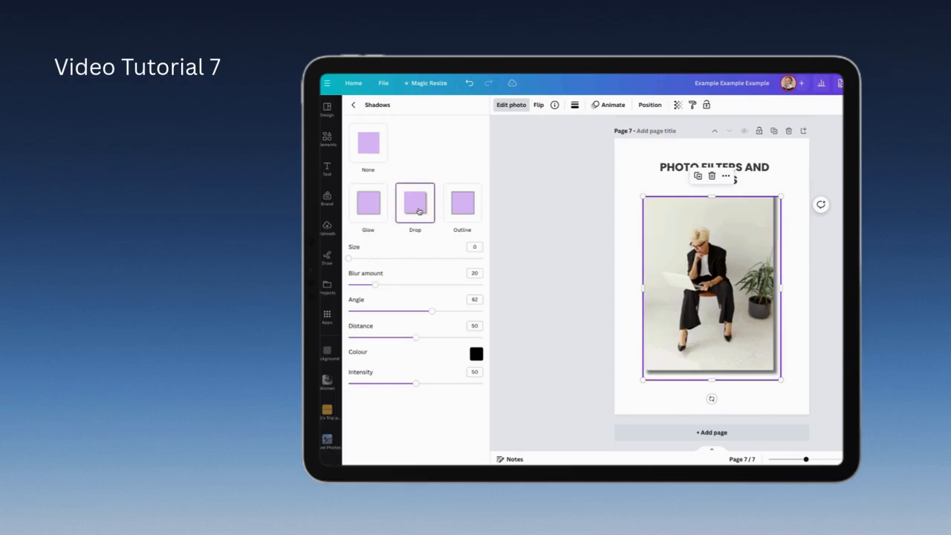
Step: Apply the Auto Focus effect to the page 7 photo of the seated woman and increase its blur intensity
left_click(624, 415)
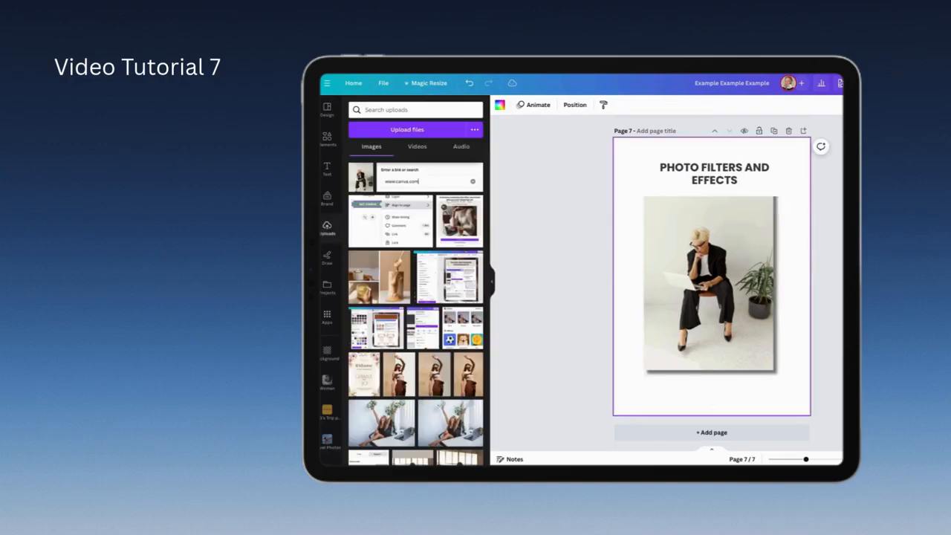
left_click(685, 258)
left_click(515, 106)
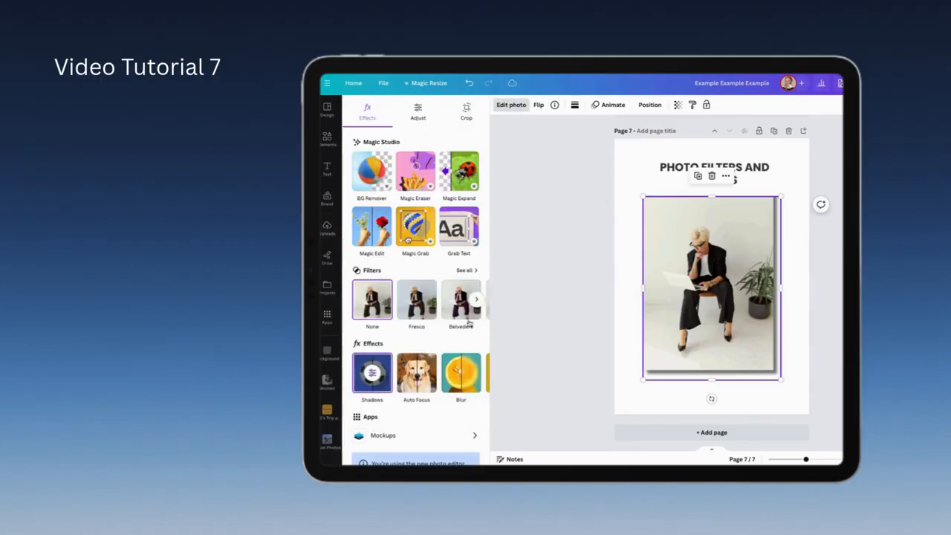
left_click(419, 380)
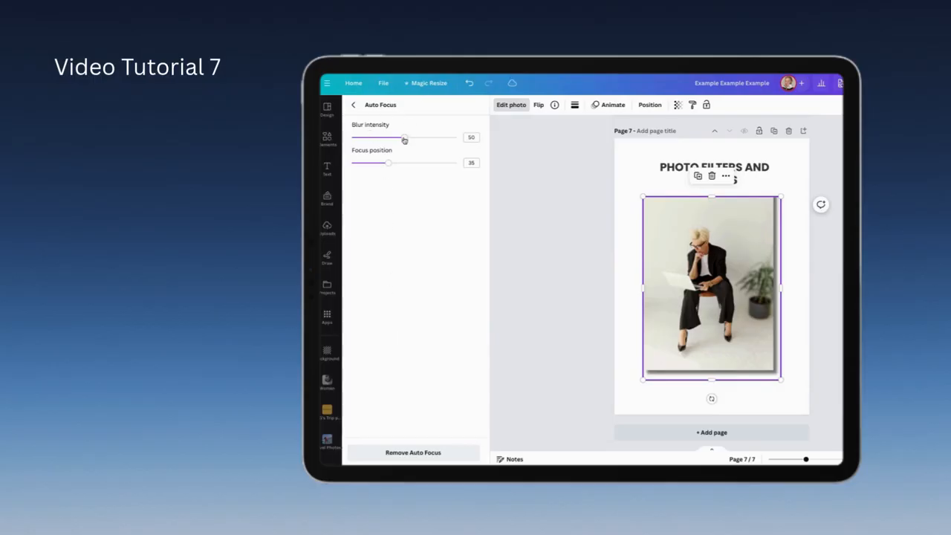
left_click_drag(404, 141, 436, 141)
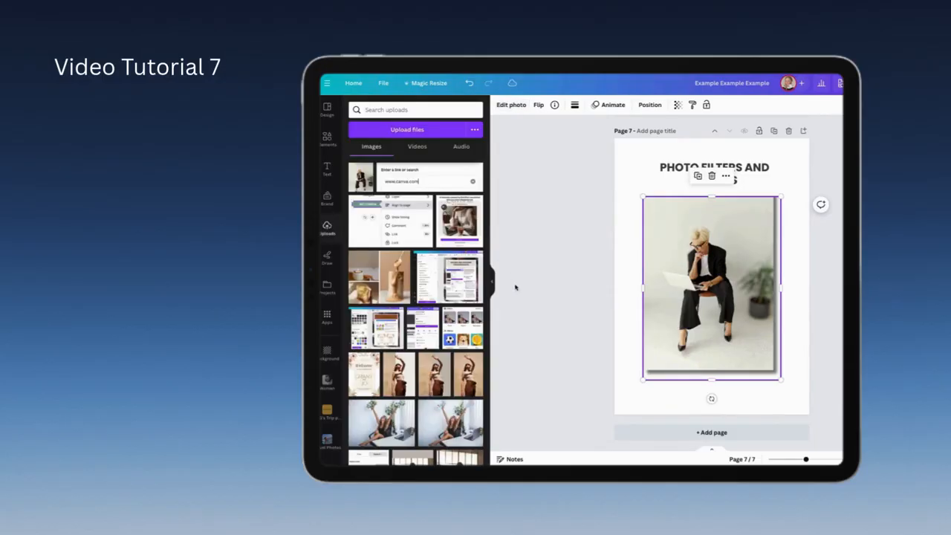
left_click(625, 386)
Step: Try brushing the Blur effect over the potted plant beside the seated woman
left_click(716, 287)
left_click(517, 108)
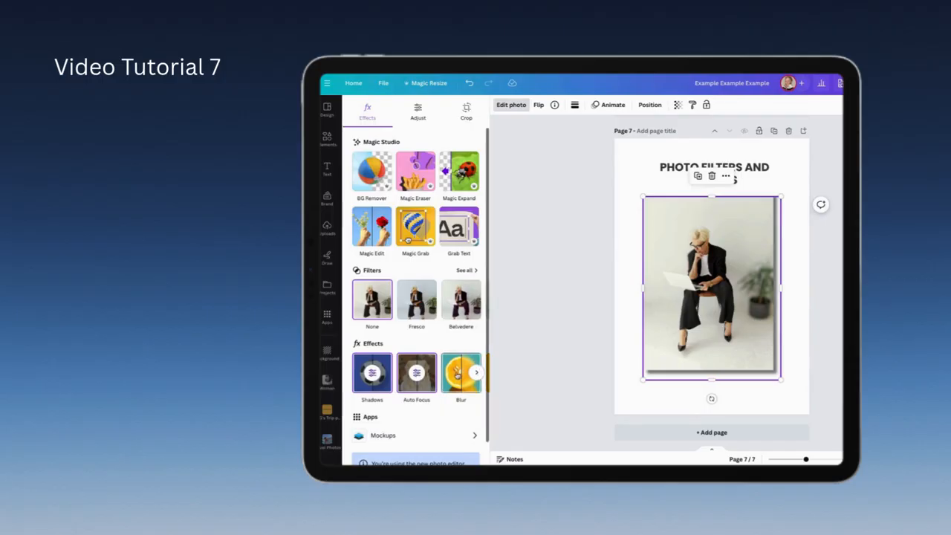
scroll(458, 372, "right", 2)
left_click(408, 373)
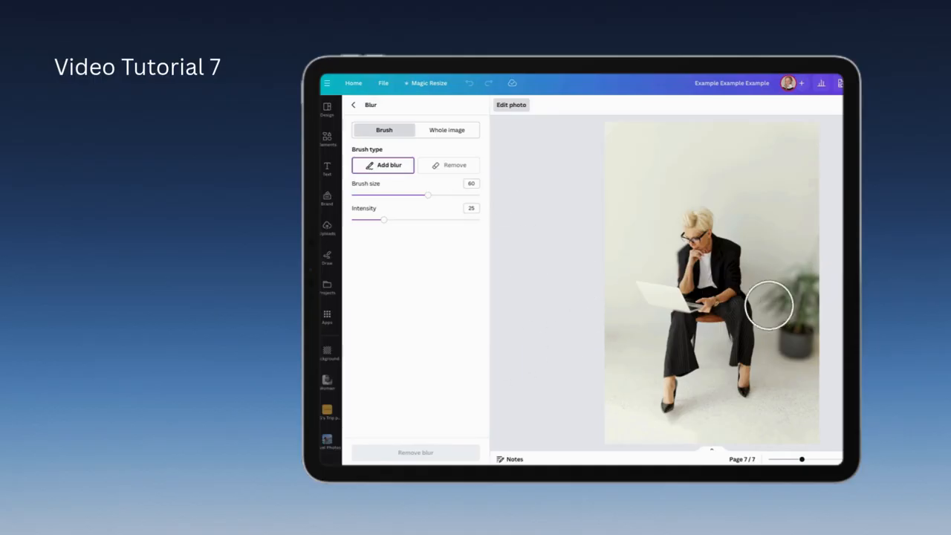
mouse_move(809, 269)
left_mouse_down()
mouse_move(780, 355)
mouse_move(802, 293)
left_mouse_up()
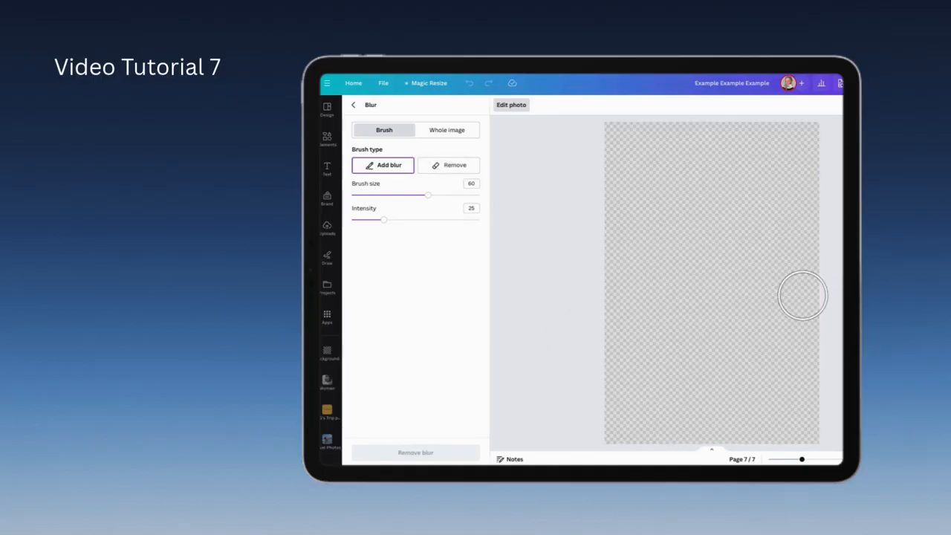
left_click(511, 104)
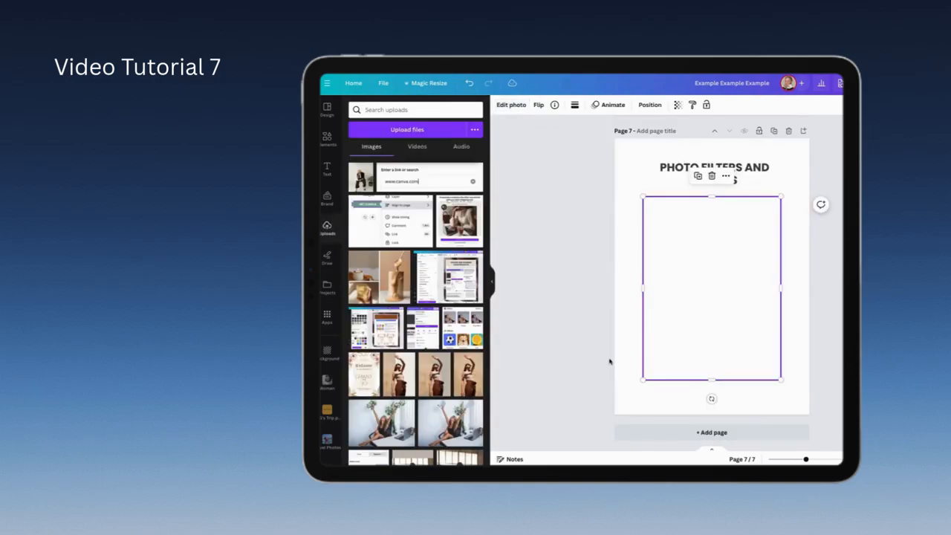
left_click(620, 341)
left_click(689, 354)
Step: Apply the Duotone effect to the photo, trying Amber, Blush and Pomelo and settling on the Pop preset
left_click(512, 106)
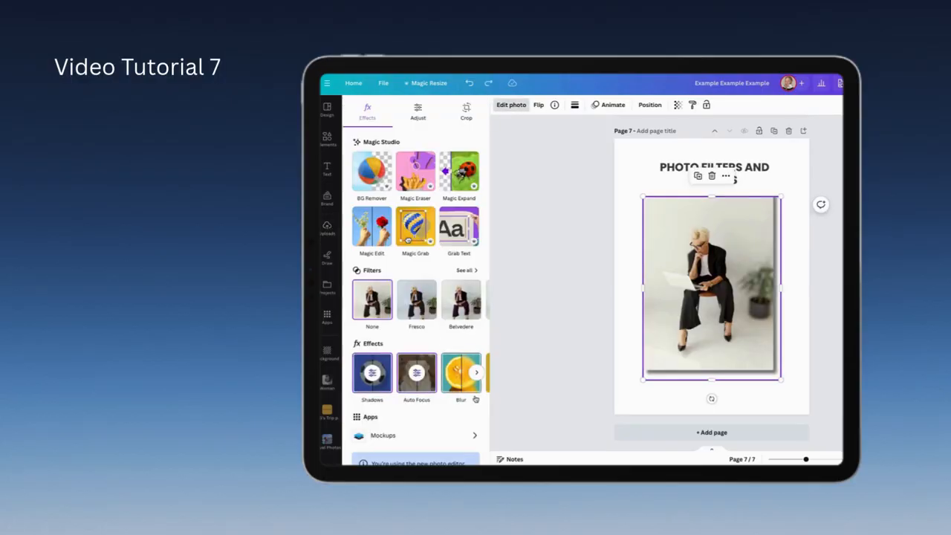
left_click(476, 372)
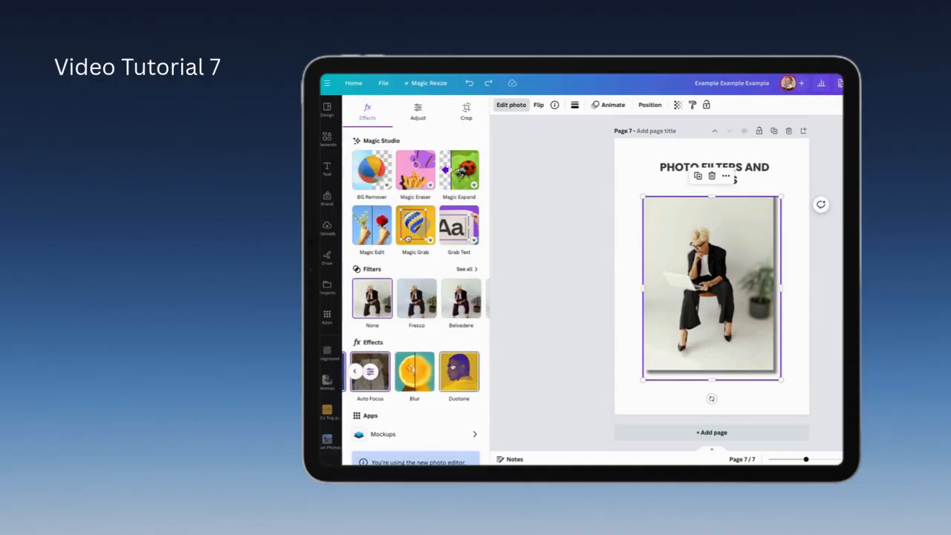
left_click(453, 368)
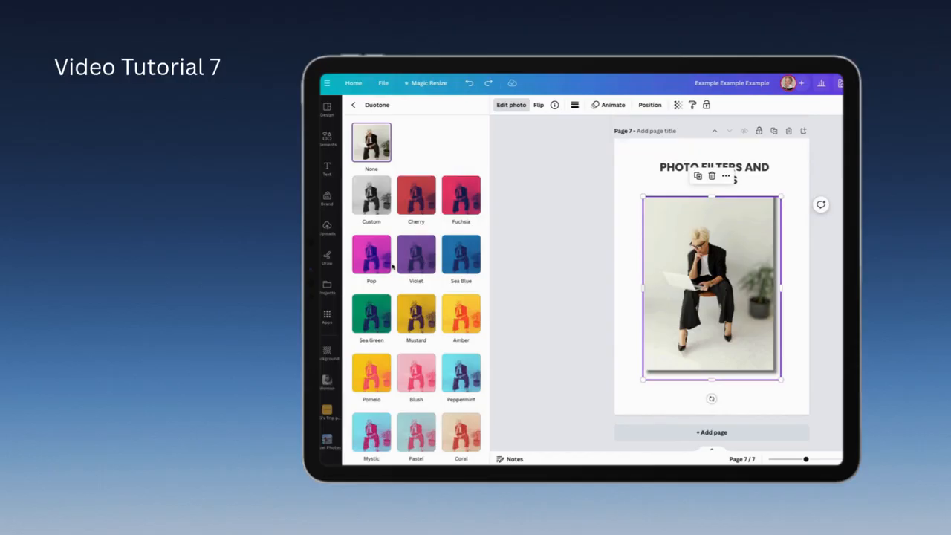
left_click(461, 324)
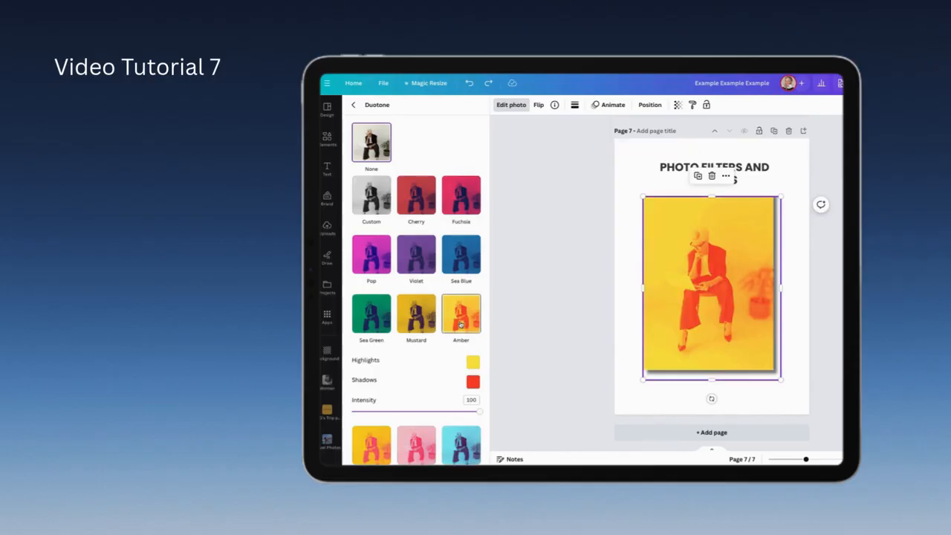
left_click(372, 257)
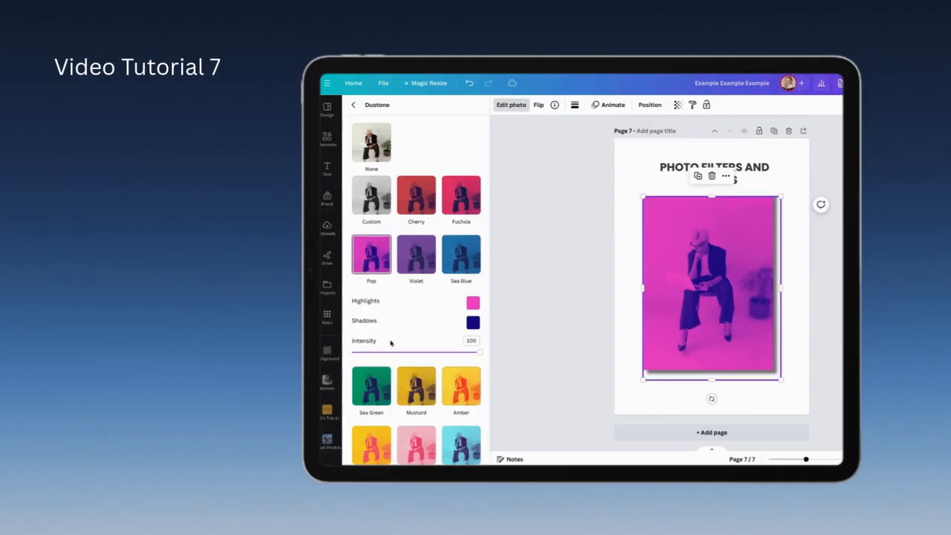
left_click(416, 444)
left_click(372, 374)
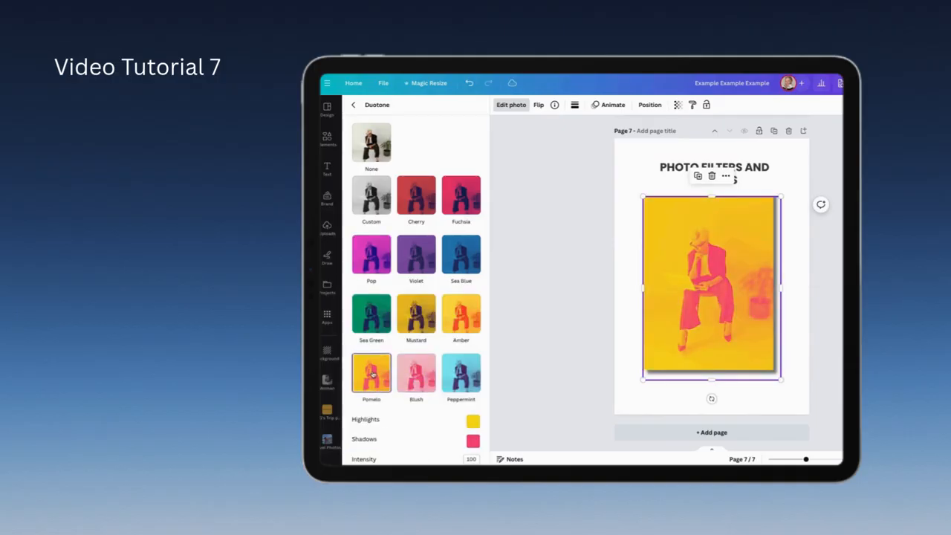
left_click(372, 254)
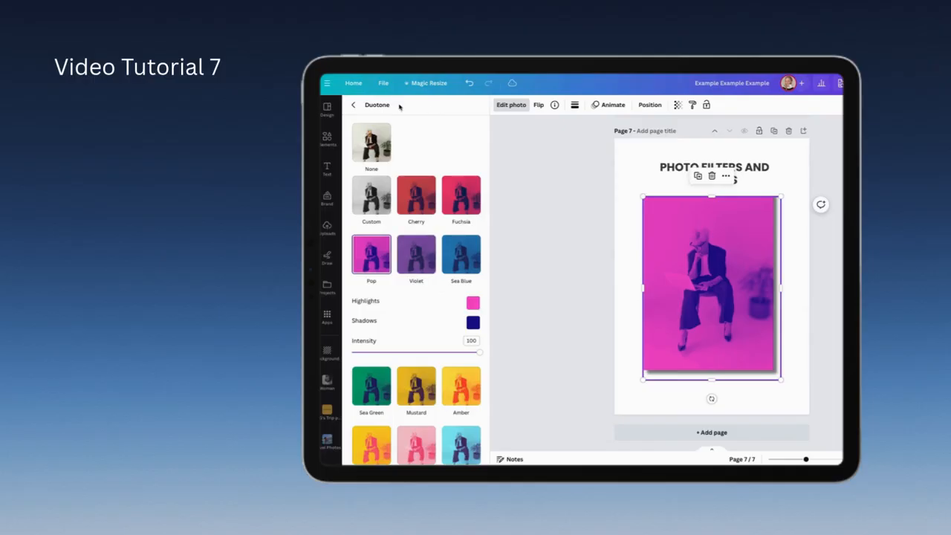
left_click(353, 105)
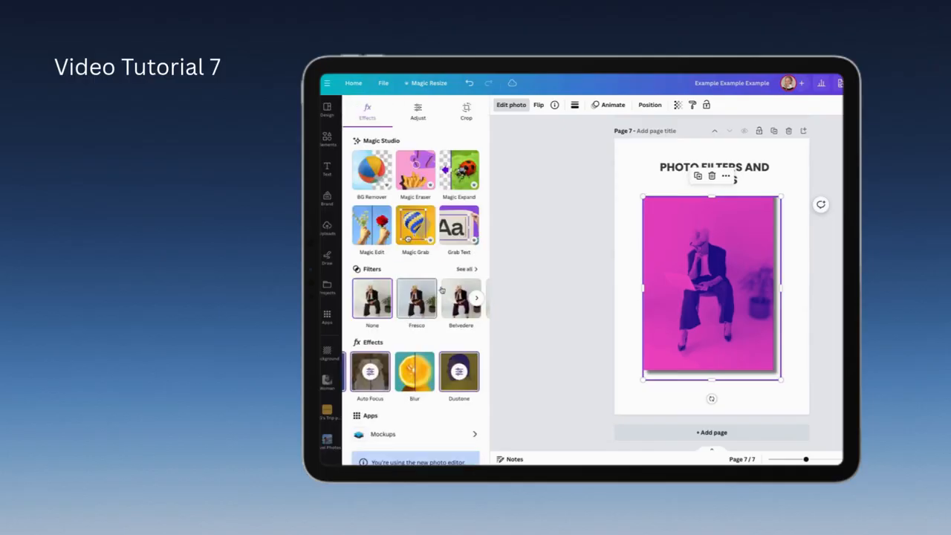
Step: Browse the full set of Natural, Warm and Cool photo filters and choose Nordic for the photo
left_click(463, 269)
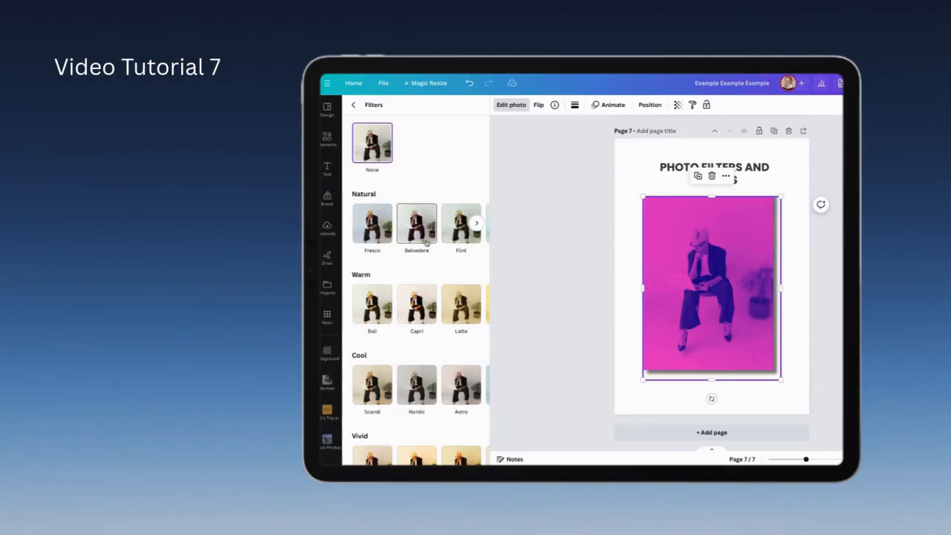
scroll(427, 243, "right", 3)
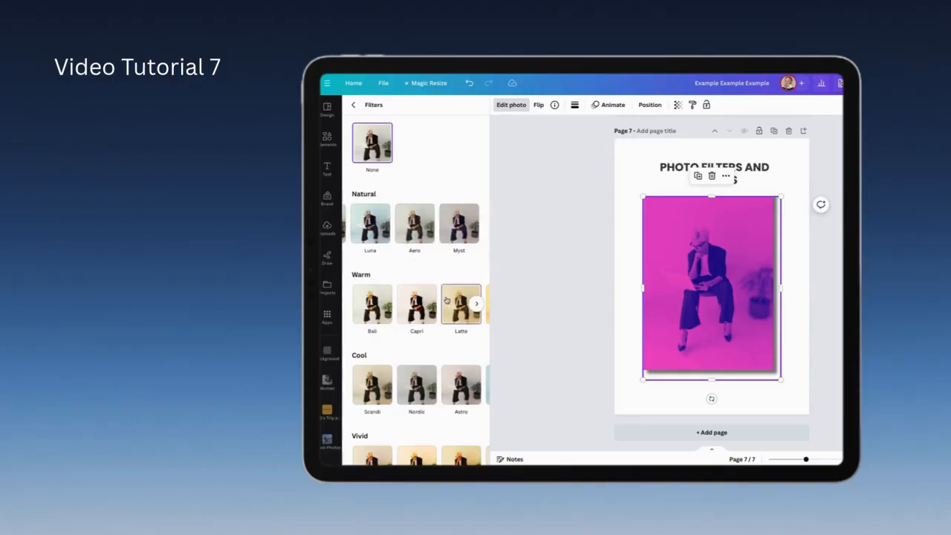
scroll(446, 299, "right", 3)
scroll(467, 384, "right", 3)
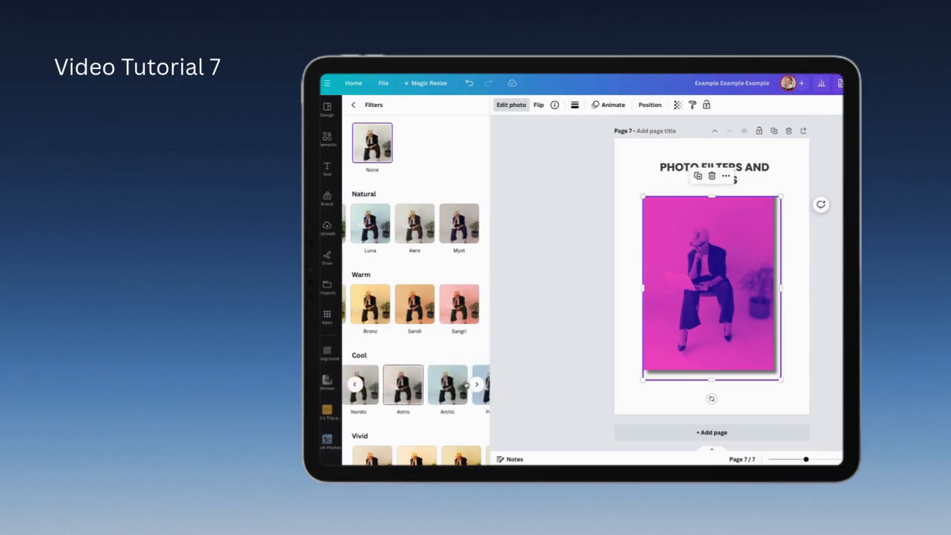
scroll(467, 384, "left", 1)
left_click(388, 391)
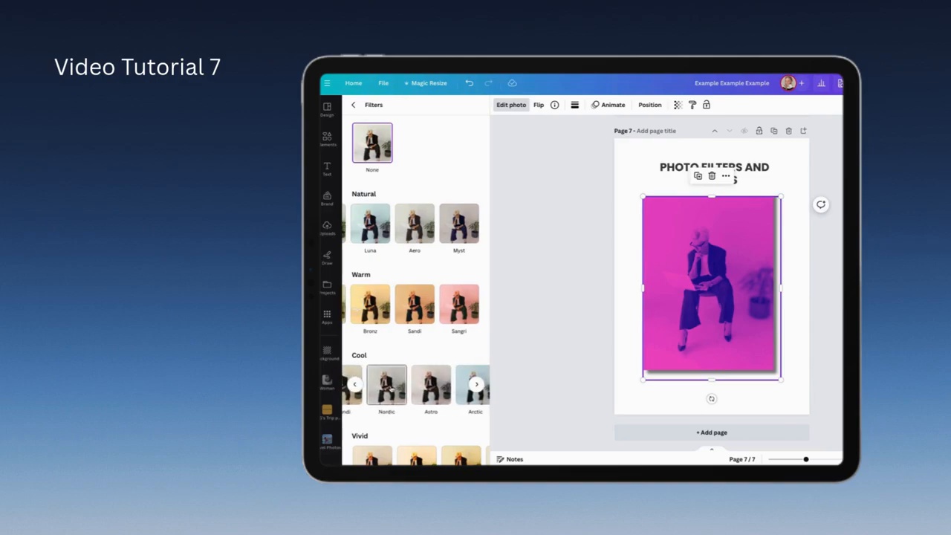